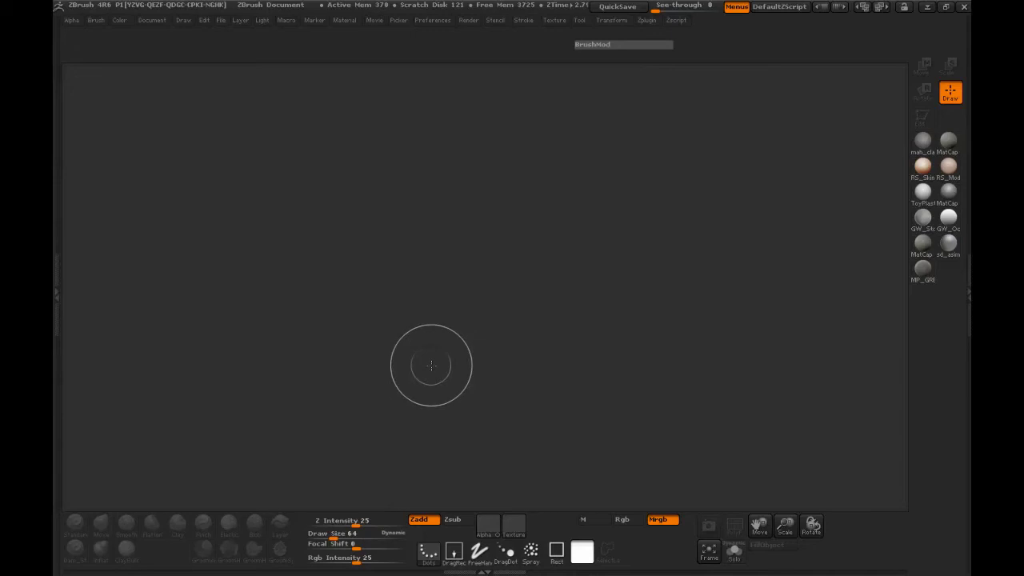
# Import SeaCreature_Body.obj from the Desktop's sc-Ztools folder, draw it on the canvas and enter edit mode.
pyautogui.click(579, 20)
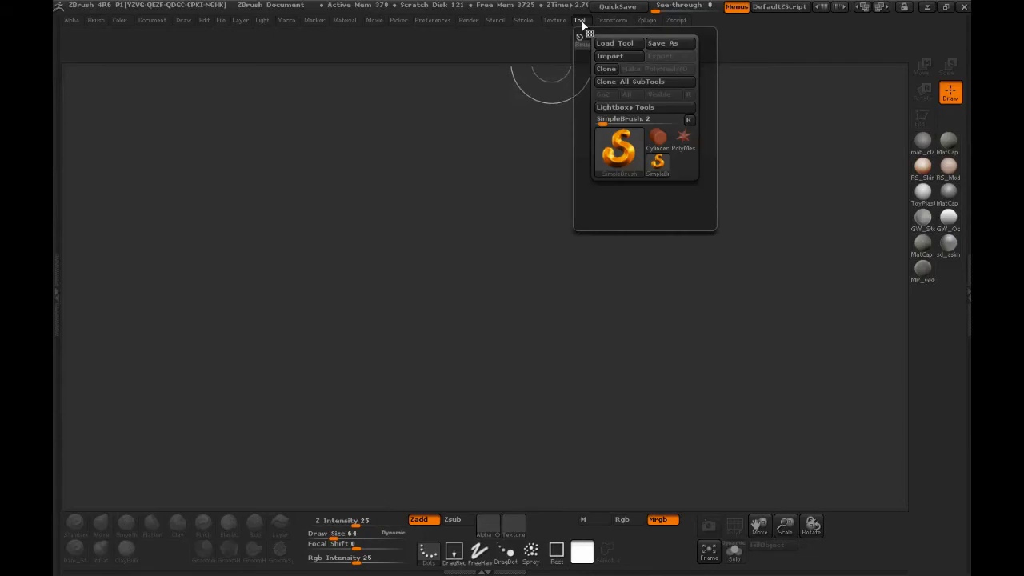
pyautogui.click(610, 56)
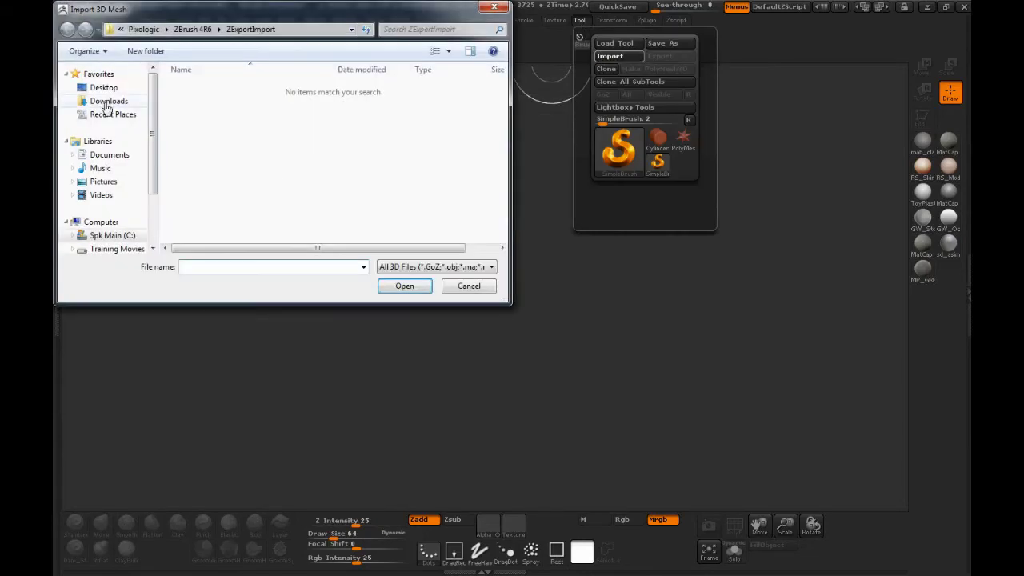
pyautogui.click(104, 88)
pyautogui.doubleClick(346, 154)
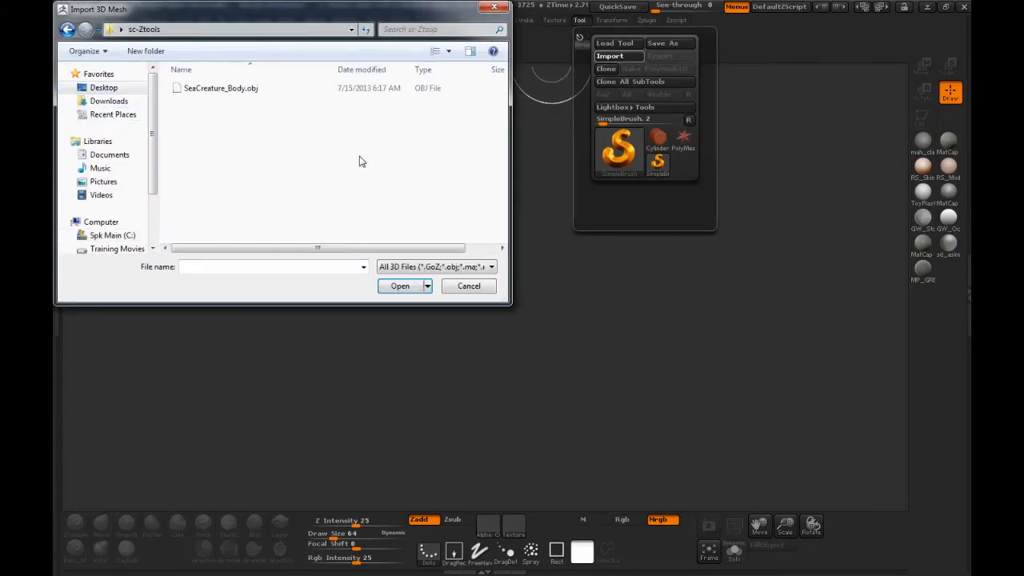
pyautogui.doubleClick(237, 91)
pyautogui.moveTo(472, 220); pyautogui.dragTo(485, 524)
pyautogui.press('t')
pyautogui.moveTo(571, 290)
pyautogui.mouseDown()
pyautogui.moveTo(497, 304)
pyautogui.moveTo(534, 305)
pyautogui.moveTo(535, 399)
pyautogui.moveTo(607, 298)
pyautogui.moveTo(634, 357)
pyautogui.moveTo(621, 340)
pyautogui.moveTo(507, 349)
pyautogui.moveTo(576, 381)
pyautogui.moveTo(448, 359)
pyautogui.moveTo(499, 361)
pyautogui.moveTo(466, 352)
pyautogui.mouseUp()
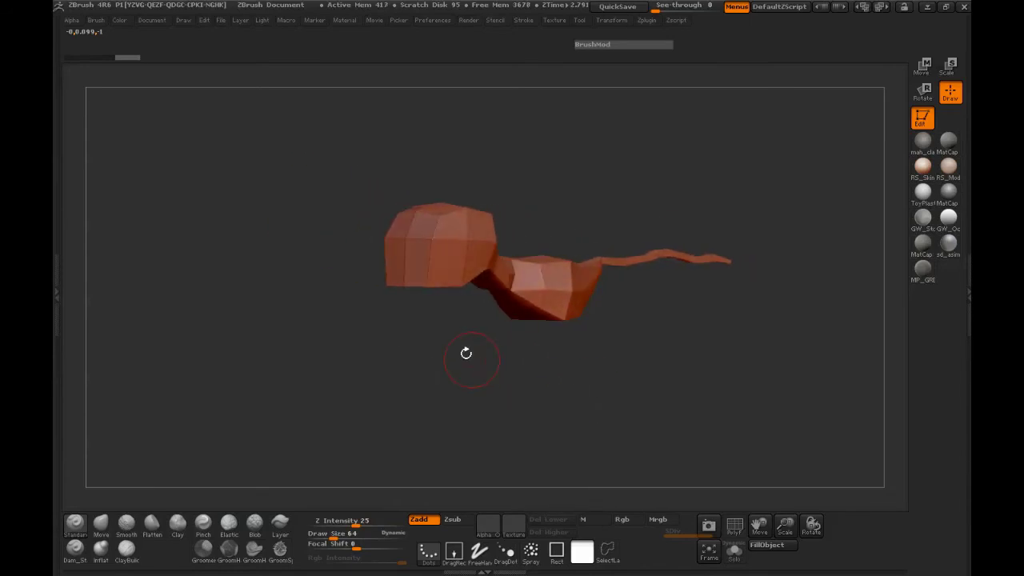
# Set the draw size to 120 and apply the mah_cla material to the sea creature.
pyautogui.press('space')
pyautogui.moveTo(431, 264); pyautogui.dragTo(441, 265)
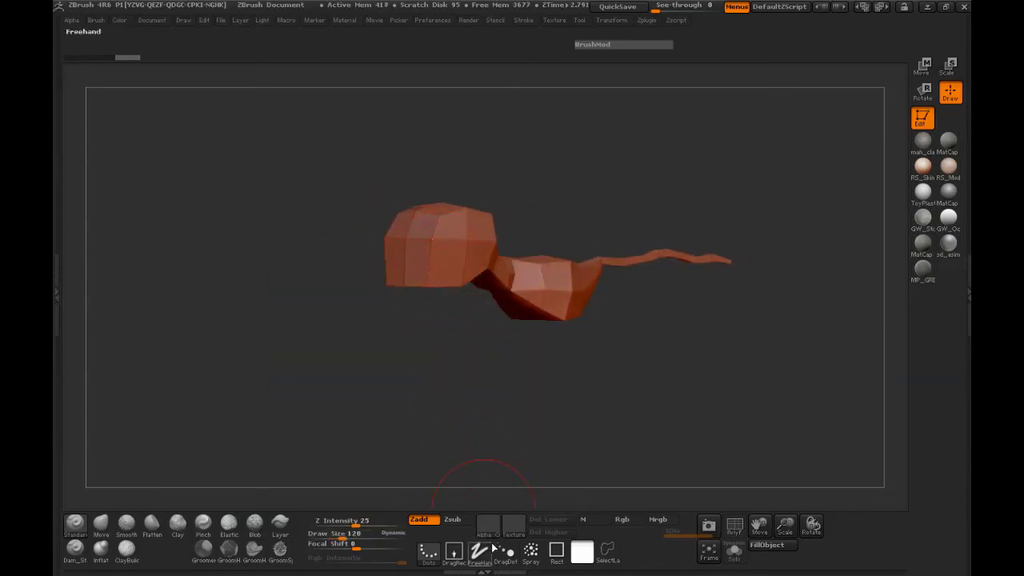
pyautogui.moveTo(445, 455)
pyautogui.mouseDown()
pyautogui.moveTo(507, 365)
pyautogui.moveTo(579, 371)
pyautogui.moveTo(536, 366)
pyautogui.mouseUp()
pyautogui.click(920, 147)
# Subdivide the creature mesh once and turn on the polyframe display.
pyautogui.keyDown('alt'); pyautogui.moveTo(729, 258); pyautogui.dragTo(642, 264); pyautogui.keyUp('alt')
pyautogui.moveTo(645, 290); pyautogui.dragTo(590, 344)
pyautogui.hotkey('ctrl', 'd')
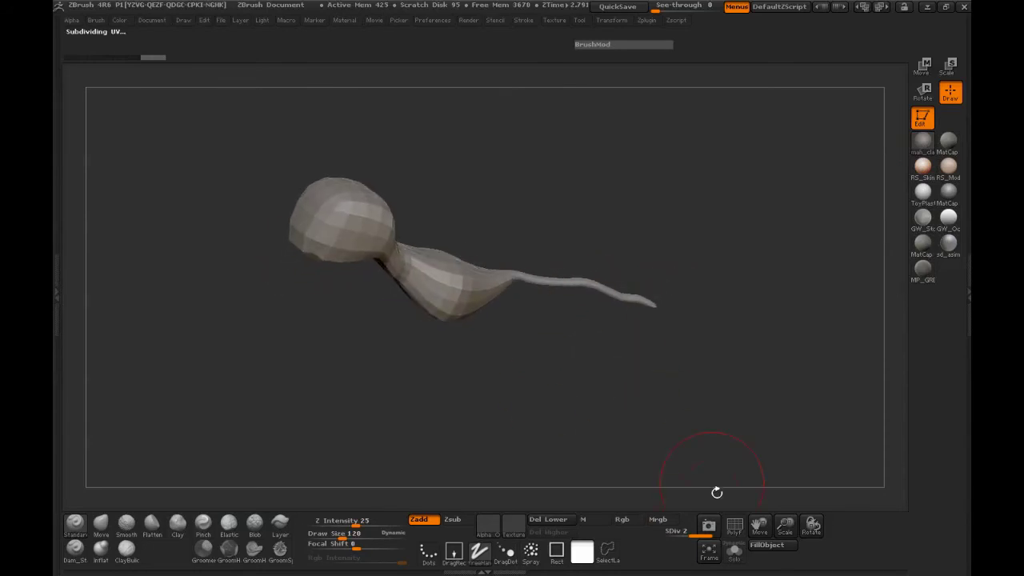
pyautogui.click(735, 526)
pyautogui.moveTo(565, 413); pyautogui.dragTo(617, 384)
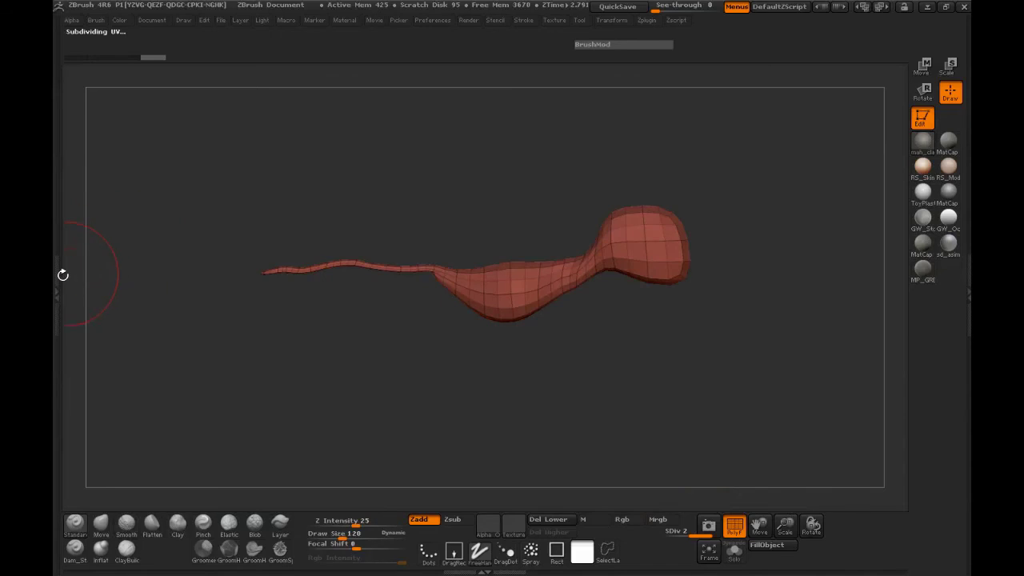
# Delete the lower subdivision level of the mesh in the tool's geometry settings.
pyautogui.click(57, 275)
pyautogui.click(83, 113)
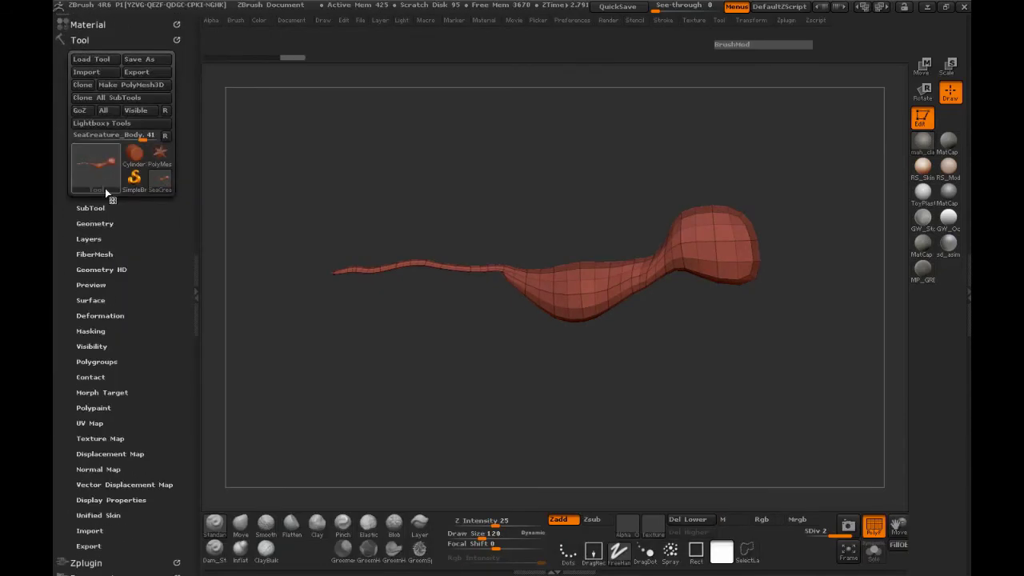
pyautogui.click(106, 224)
pyautogui.moveTo(182, 272); pyautogui.dragTo(184, 255)
pyautogui.click(119, 244)
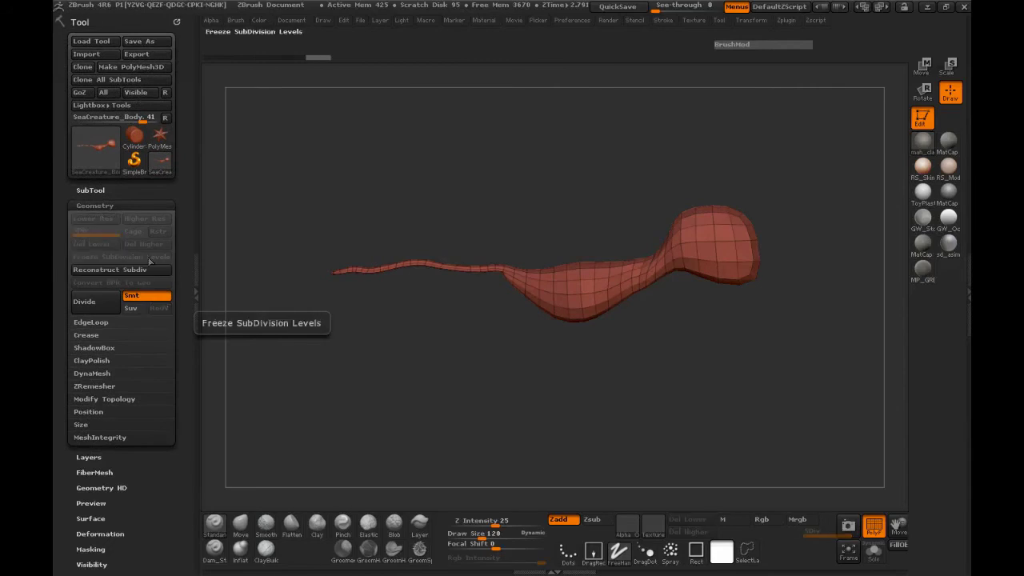
pyautogui.doubleClick(197, 282)
# Turn off the polyframe display after checking the head's topology from the front and side.
pyautogui.moveTo(405, 354); pyautogui.dragTo(373, 345)
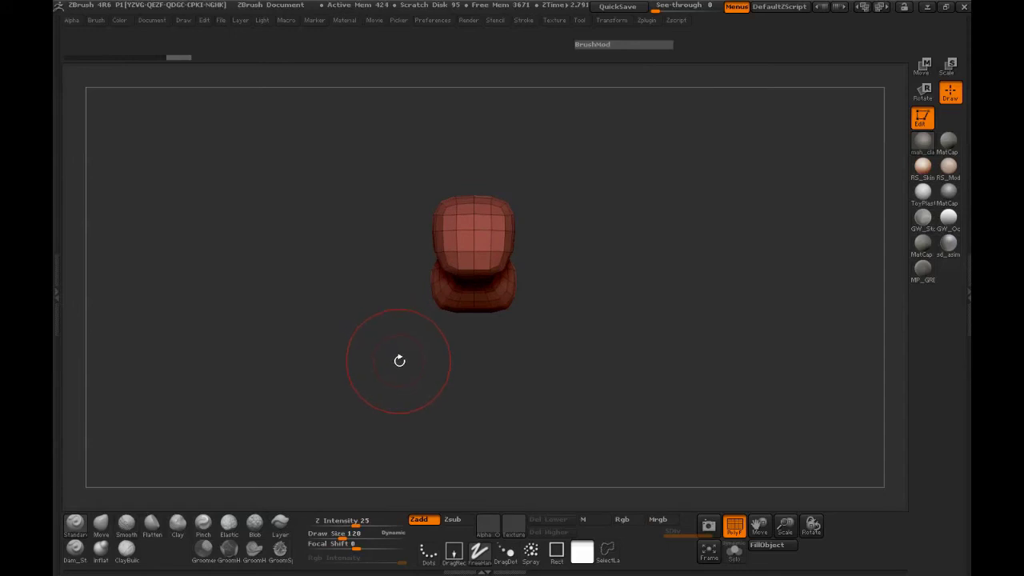
pyautogui.moveTo(403, 361); pyautogui.dragTo(390, 368)
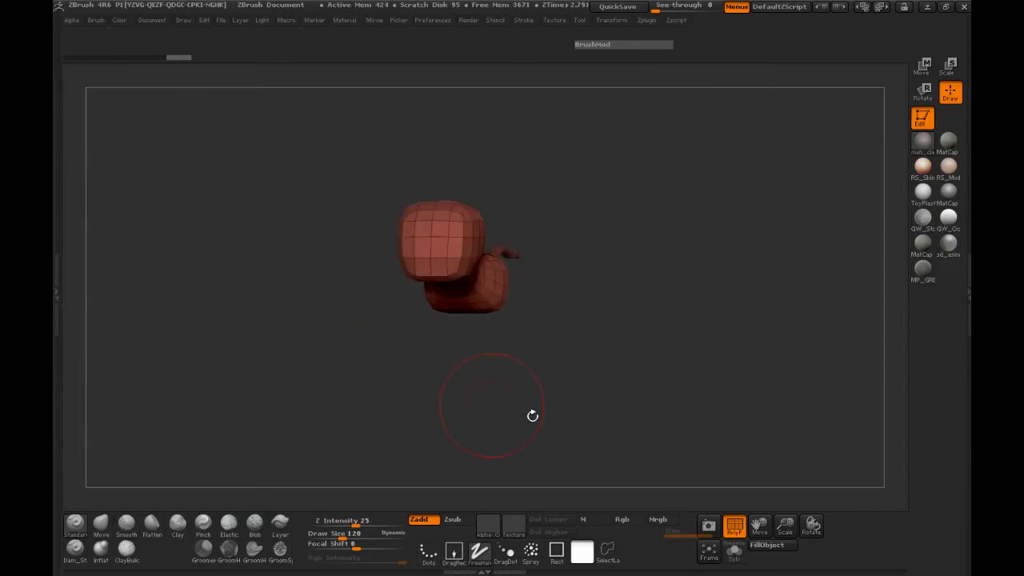
pyautogui.click(736, 529)
pyautogui.moveTo(538, 395); pyautogui.dragTo(461, 388)
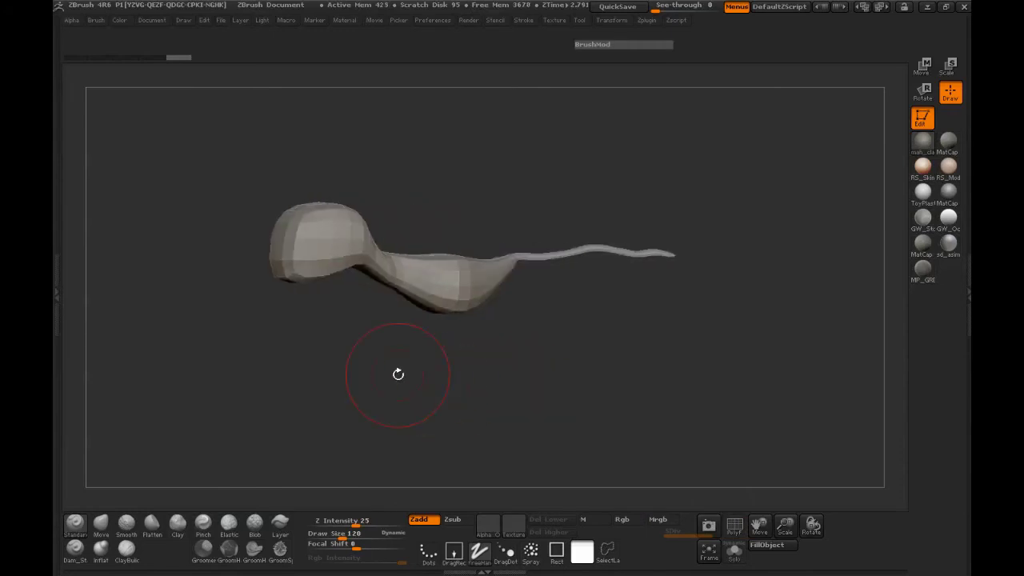
# Choose the Move brush and reshape the sides of the creature's body.
pyautogui.click(101, 524)
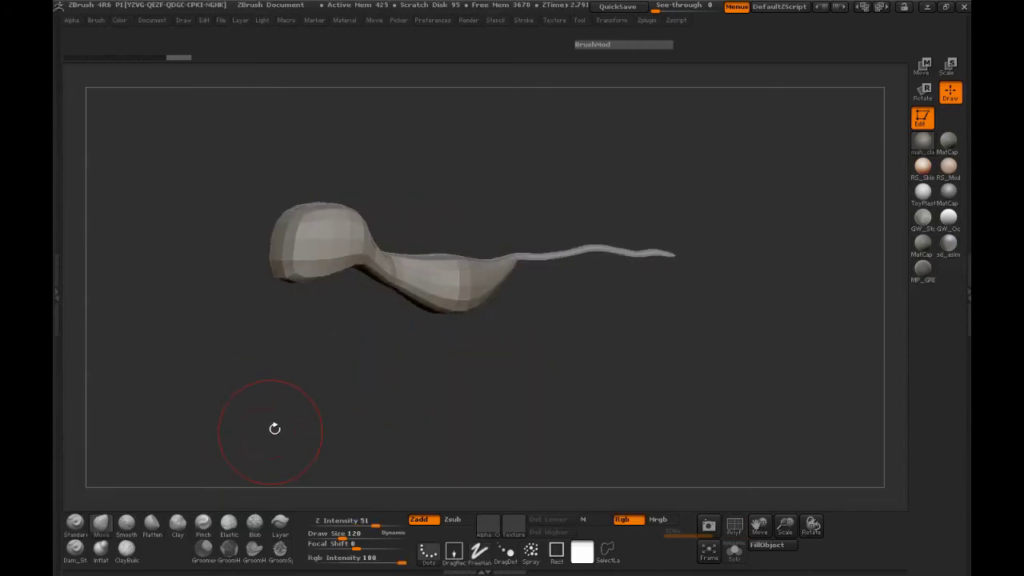
pyautogui.moveTo(344, 354); pyautogui.dragTo(475, 304)
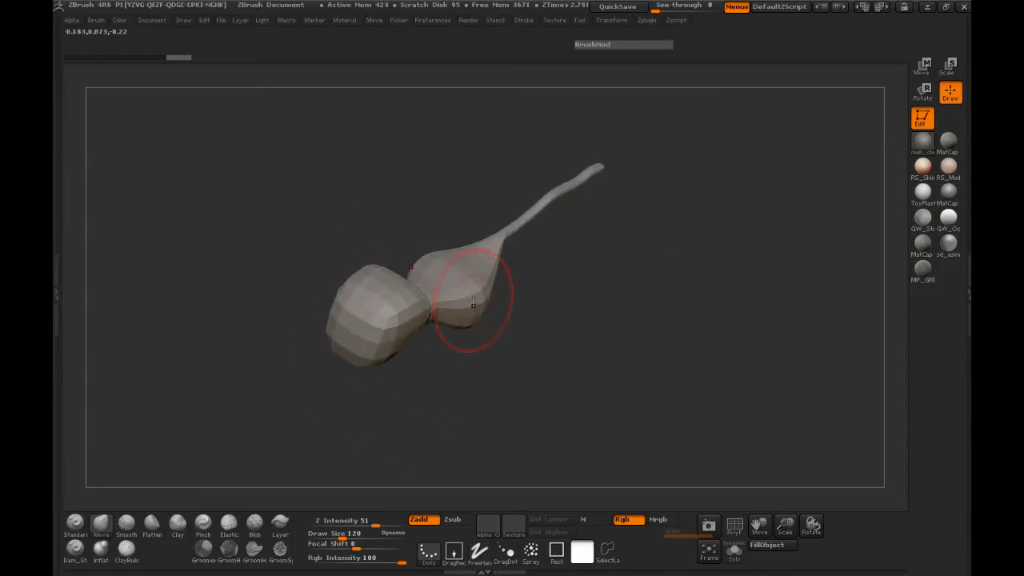
pyautogui.moveTo(493, 376); pyautogui.dragTo(501, 352)
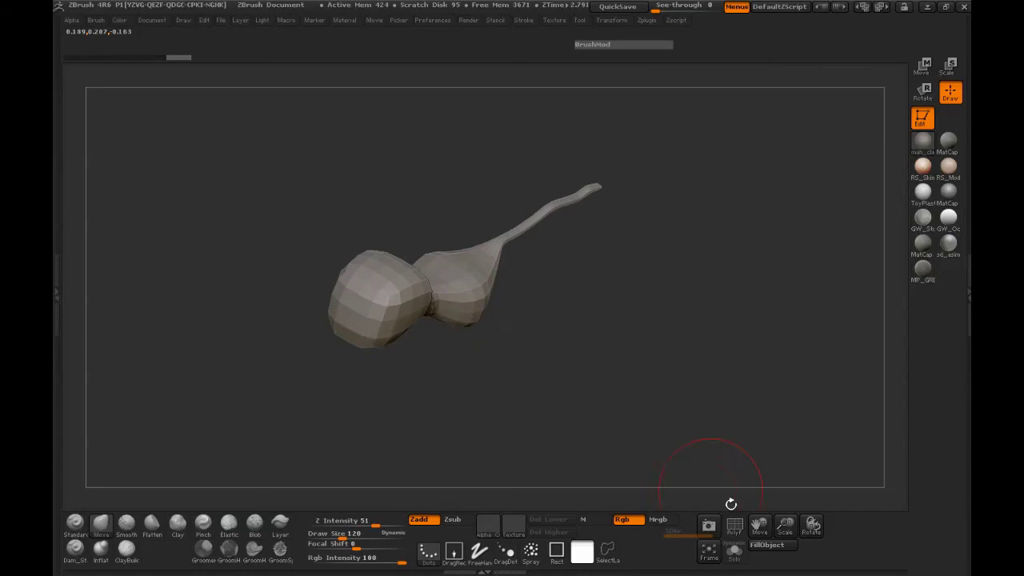
pyautogui.moveTo(785, 525); pyautogui.dragTo(748, 468)
pyautogui.moveTo(572, 338)
pyautogui.keyDown('alt'); pyautogui.mouseDown()
pyautogui.moveTo(574, 356)
pyautogui.moveTo(640, 318)
pyautogui.moveTo(622, 392)
pyautogui.moveTo(563, 319)
pyautogui.mouseUp(); pyautogui.keyUp('alt')
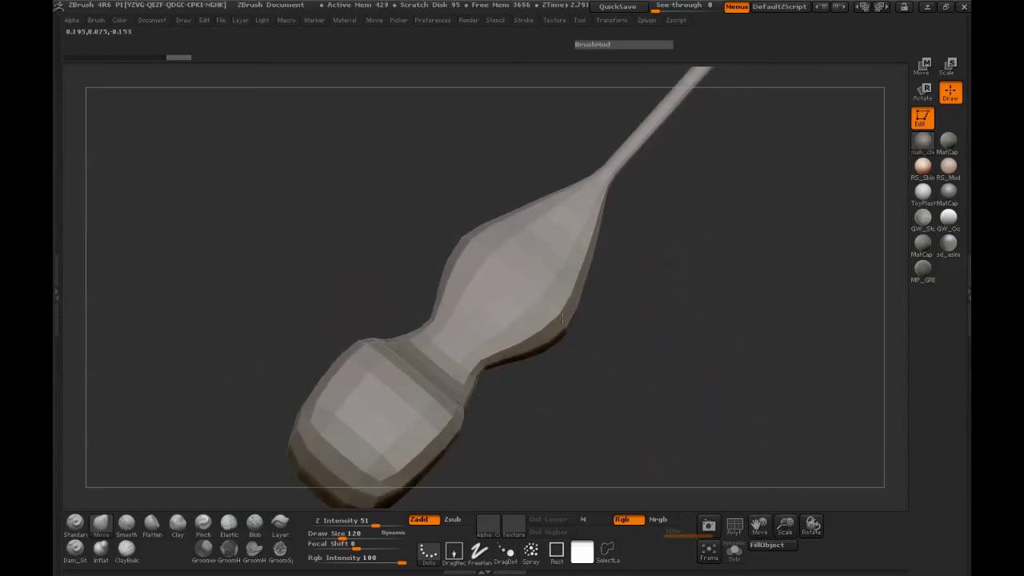
pyautogui.moveTo(615, 297); pyautogui.dragTo(578, 352)
pyautogui.moveTo(640, 352); pyautogui.dragTo(616, 341)
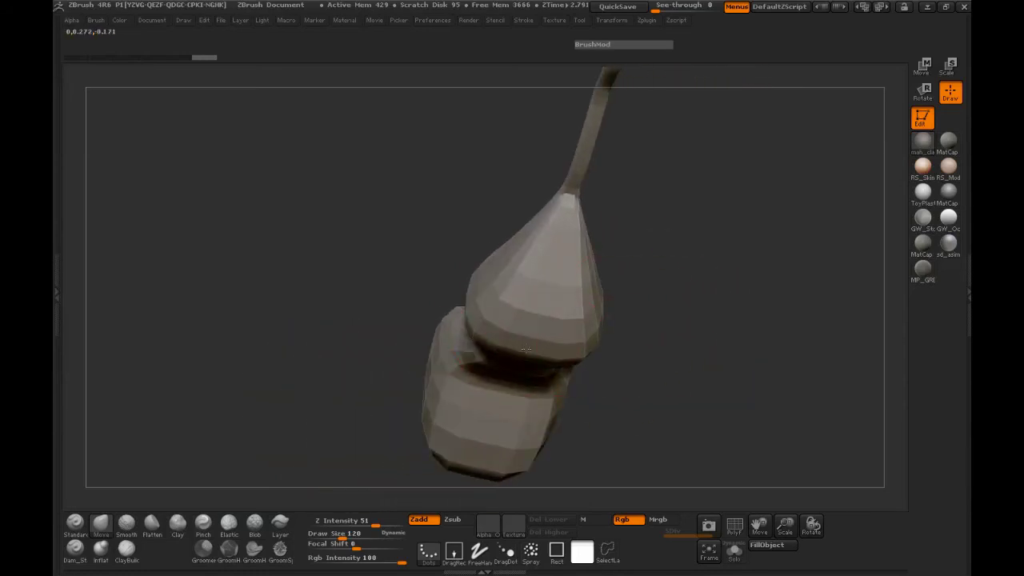
# Reshape the underside of the body and the neck area with the Move brush.
pyautogui.moveTo(488, 332); pyautogui.dragTo(535, 354)
pyautogui.moveTo(459, 369)
pyautogui.mouseDown()
pyautogui.moveTo(557, 373)
pyautogui.moveTo(601, 481)
pyautogui.moveTo(569, 293)
pyautogui.moveTo(576, 349)
pyautogui.mouseUp()
pyautogui.moveTo(528, 308); pyautogui.dragTo(451, 187)
pyautogui.moveTo(360, 361); pyautogui.dragTo(521, 353)
pyautogui.moveTo(620, 352); pyautogui.dragTo(640, 352)
pyautogui.moveTo(450, 279)
pyautogui.mouseDown()
pyautogui.moveTo(471, 312)
pyautogui.moveTo(583, 304)
pyautogui.moveTo(642, 326)
pyautogui.moveTo(619, 302)
pyautogui.mouseUp()
# Set the draw size to 125 and push the lower front of the head into shape with the Move brush.
pyautogui.press('space')
pyautogui.moveTo(566, 263)
pyautogui.mouseDown()
pyautogui.moveTo(585, 275)
pyautogui.moveTo(611, 270)
pyautogui.moveTo(610, 295)
pyautogui.moveTo(615, 278)
pyautogui.mouseUp()
pyautogui.press('space')
pyautogui.moveTo(519, 200); pyautogui.dragTo(523, 183)
pyautogui.moveTo(650, 206); pyautogui.dragTo(623, 268)
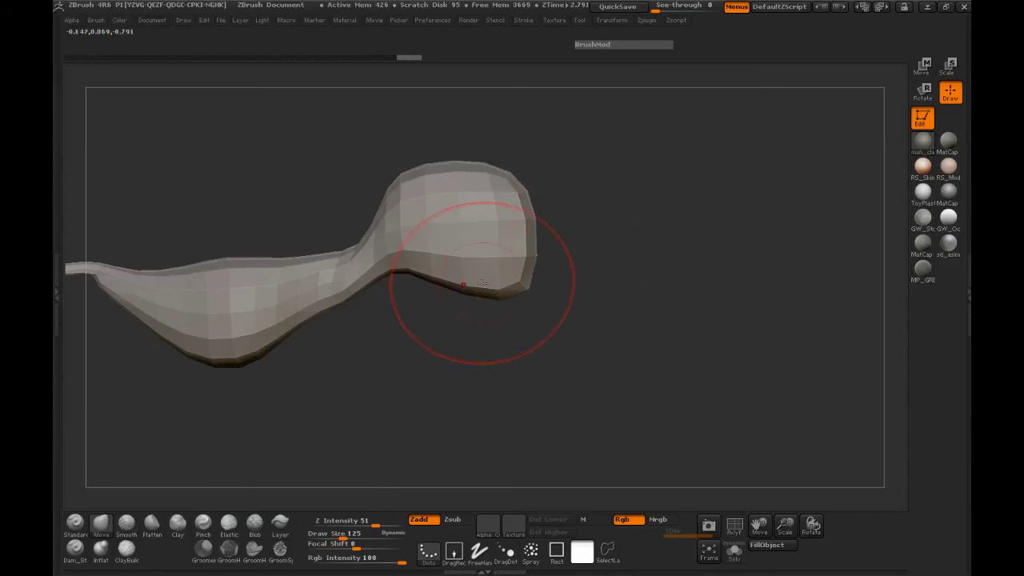
pyautogui.moveTo(482, 294); pyautogui.dragTo(521, 293)
# Subdivide the mesh to level 2, set the draw size to 93 and reshape the front of the head.
pyautogui.hotkey('ctrl', 'd')
pyautogui.moveTo(588, 307); pyautogui.dragTo(438, 309)
pyautogui.press('s')
pyautogui.moveTo(516, 282)
pyautogui.mouseDown()
pyautogui.moveTo(507, 282)
pyautogui.moveTo(528, 286)
pyautogui.moveTo(525, 310)
pyautogui.moveTo(582, 300)
pyautogui.moveTo(504, 304)
pyautogui.moveTo(471, 286)
pyautogui.moveTo(472, 269)
pyautogui.moveTo(428, 266)
pyautogui.mouseUp()
pyautogui.moveTo(487, 336)
pyautogui.mouseDown()
pyautogui.moveTo(404, 330)
pyautogui.moveTo(343, 303)
pyautogui.mouseUp()
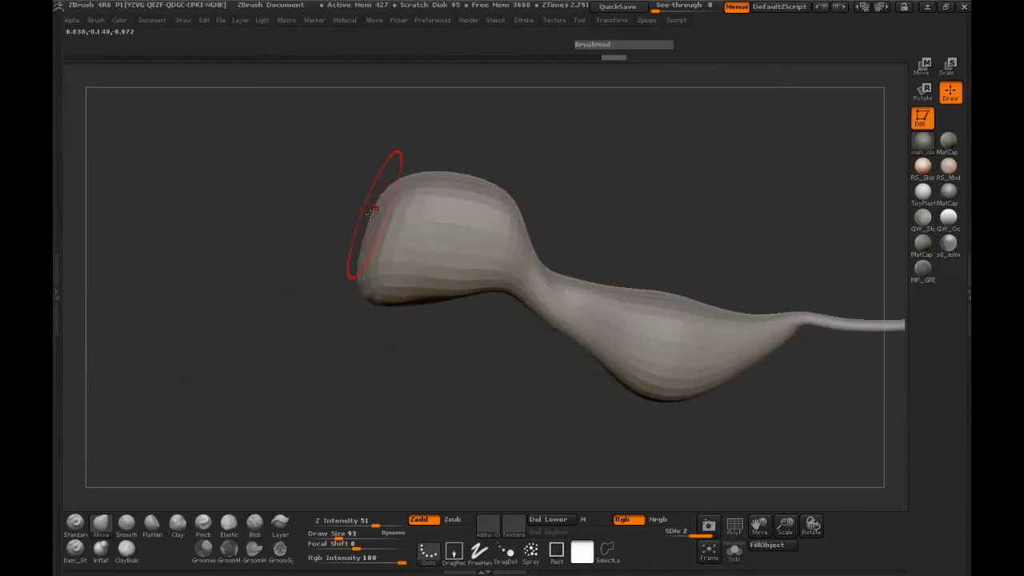
# Set the draw size to 101 and refine the body's outline where it tapers into the tail.
pyautogui.moveTo(470, 373); pyautogui.dragTo(469, 448)
pyautogui.press('space')
pyautogui.moveTo(745, 357)
pyautogui.mouseDown()
pyautogui.moveTo(655, 354)
pyautogui.moveTo(692, 332)
pyautogui.mouseUp()
pyautogui.moveTo(755, 330)
pyautogui.keyDown('alt'); pyautogui.mouseDown()
pyautogui.moveTo(519, 325)
pyautogui.moveTo(568, 324)
pyautogui.moveTo(547, 324)
pyautogui.mouseUp(); pyautogui.keyUp('alt')
pyautogui.press('space')
pyautogui.moveTo(546, 324)
pyautogui.mouseDown()
pyautogui.moveTo(531, 329)
pyautogui.moveTo(482, 524)
pyautogui.mouseUp()
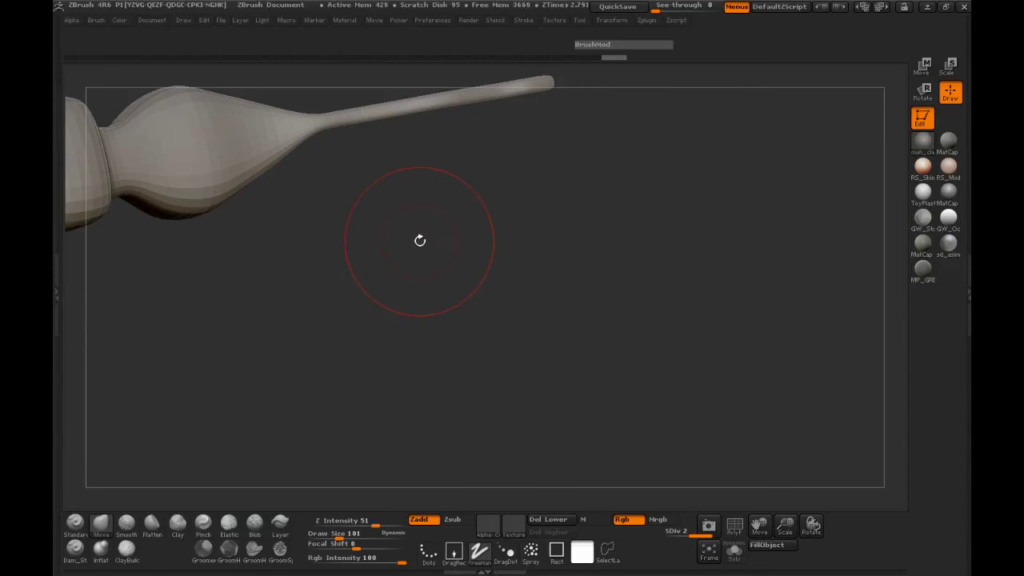
pyautogui.keyDown('alt'); pyautogui.moveTo(420, 241); pyautogui.dragTo(494, 409); pyautogui.keyUp('alt')
pyautogui.moveTo(489, 348); pyautogui.dragTo(516, 422)
pyautogui.keyDown('alt'); pyautogui.moveTo(363, 260); pyautogui.dragTo(495, 327); pyautogui.keyUp('alt')
pyautogui.keyDown('alt'); pyautogui.moveTo(650, 360); pyautogui.dragTo(403, 177); pyautogui.keyUp('alt')
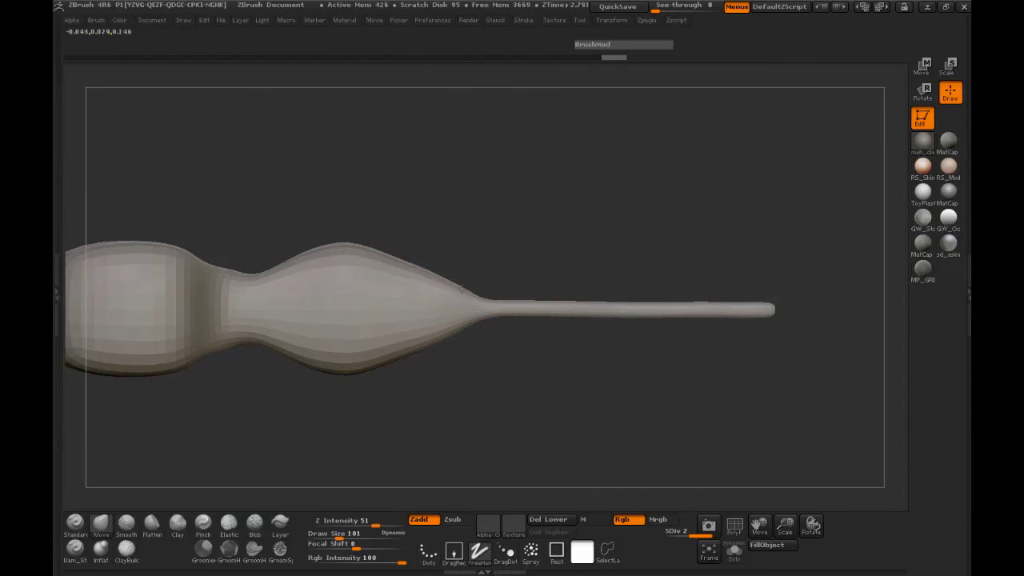
pyautogui.moveTo(346, 249); pyautogui.dragTo(346, 255)
pyautogui.moveTo(445, 255)
pyautogui.mouseDown()
pyautogui.moveTo(466, 204)
pyautogui.moveTo(489, 222)
pyautogui.moveTo(523, 199)
pyautogui.moveTo(584, 265)
pyautogui.moveTo(561, 287)
pyautogui.mouseUp()
# Lower the Smooth brush's intensity and refine the body, neck and head contours with the Move brush.
pyautogui.keyDown('shift'); pyautogui.moveTo(392, 521); pyautogui.dragTo(334, 521); pyautogui.keyUp('shift')
pyautogui.moveTo(560, 322)
pyautogui.mouseDown()
pyautogui.moveTo(512, 329)
pyautogui.moveTo(530, 327)
pyautogui.moveTo(579, 274)
pyautogui.moveTo(512, 325)
pyautogui.moveTo(536, 309)
pyautogui.moveTo(408, 295)
pyautogui.mouseUp()
pyautogui.keyDown('alt'); pyautogui.moveTo(343, 281); pyautogui.dragTo(393, 392); pyautogui.keyUp('alt')
pyautogui.moveTo(364, 358)
pyautogui.mouseDown()
pyautogui.moveTo(334, 353)
pyautogui.moveTo(328, 370)
pyautogui.moveTo(256, 232)
pyautogui.mouseUp()
pyautogui.moveTo(320, 298); pyautogui.dragTo(253, 289)
pyautogui.moveTo(523, 307)
pyautogui.mouseDown()
pyautogui.moveTo(544, 283)
pyautogui.moveTo(510, 325)
pyautogui.moveTo(471, 310)
pyautogui.moveTo(409, 316)
pyautogui.moveTo(390, 331)
pyautogui.moveTo(442, 323)
pyautogui.mouseUp()
pyautogui.moveTo(385, 323)
pyautogui.mouseDown()
pyautogui.moveTo(488, 320)
pyautogui.moveTo(439, 288)
pyautogui.moveTo(464, 268)
pyautogui.moveTo(388, 314)
pyautogui.moveTo(370, 283)
pyautogui.mouseUp()
pyautogui.moveTo(520, 309)
pyautogui.mouseDown()
pyautogui.moveTo(464, 281)
pyautogui.moveTo(487, 283)
pyautogui.mouseUp()
pyautogui.moveTo(408, 282)
pyautogui.mouseDown()
pyautogui.moveTo(373, 359)
pyautogui.moveTo(612, 358)
pyautogui.moveTo(486, 368)
pyautogui.mouseUp()
pyautogui.moveTo(574, 372)
pyautogui.mouseDown()
pyautogui.moveTo(598, 377)
pyautogui.moveTo(594, 358)
pyautogui.mouseUp()
# Adjust the draw size and pull the lower front of the head forward into a snout.
pyautogui.press('space')
pyautogui.moveTo(578, 309)
pyautogui.mouseDown()
pyautogui.moveTo(587, 306)
pyautogui.moveTo(610, 355)
pyautogui.moveTo(562, 340)
pyautogui.mouseUp()
pyautogui.moveTo(500, 369)
pyautogui.mouseDown()
pyautogui.moveTo(572, 365)
pyautogui.moveTo(576, 345)
pyautogui.mouseUp()
pyautogui.moveTo(629, 344)
pyautogui.mouseDown()
pyautogui.moveTo(564, 369)
pyautogui.moveTo(572, 335)
pyautogui.moveTo(580, 357)
pyautogui.mouseUp()
pyautogui.moveTo(494, 369); pyautogui.dragTo(548, 320)
pyautogui.moveTo(650, 340)
pyautogui.mouseDown()
pyautogui.moveTo(573, 308)
pyautogui.moveTo(493, 304)
pyautogui.moveTo(507, 304)
pyautogui.mouseUp()
# Set the draw size to 110 and reshape the forehead and the sides of the snout.
pyautogui.press('space')
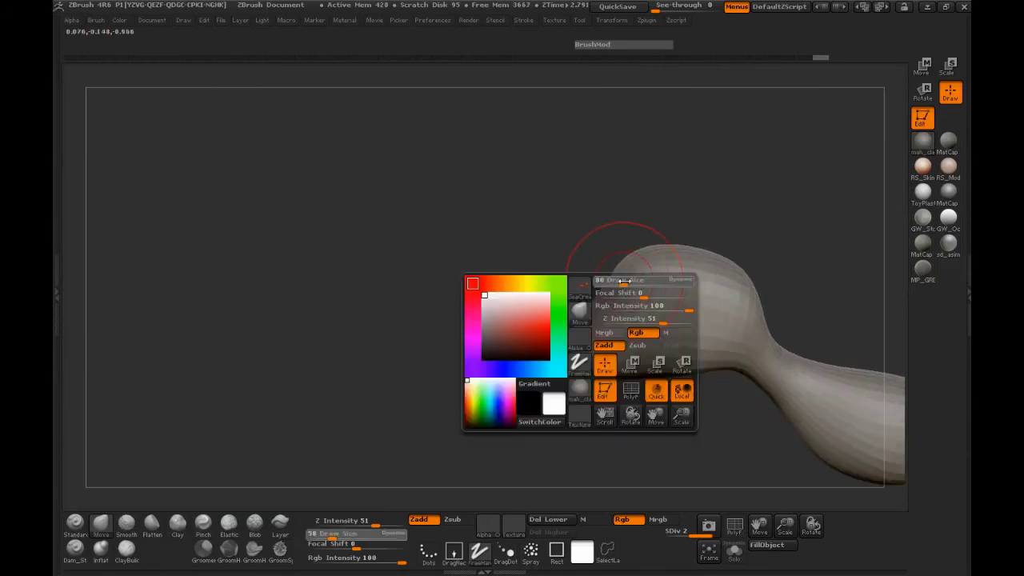
pyautogui.moveTo(628, 281); pyautogui.dragTo(631, 283)
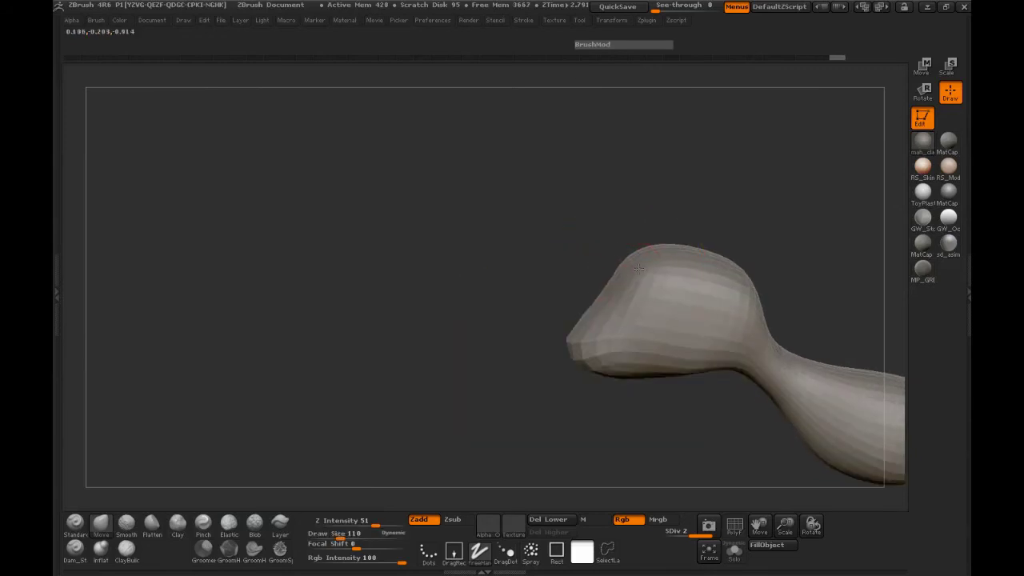
pyautogui.moveTo(512, 264); pyautogui.dragTo(469, 282)
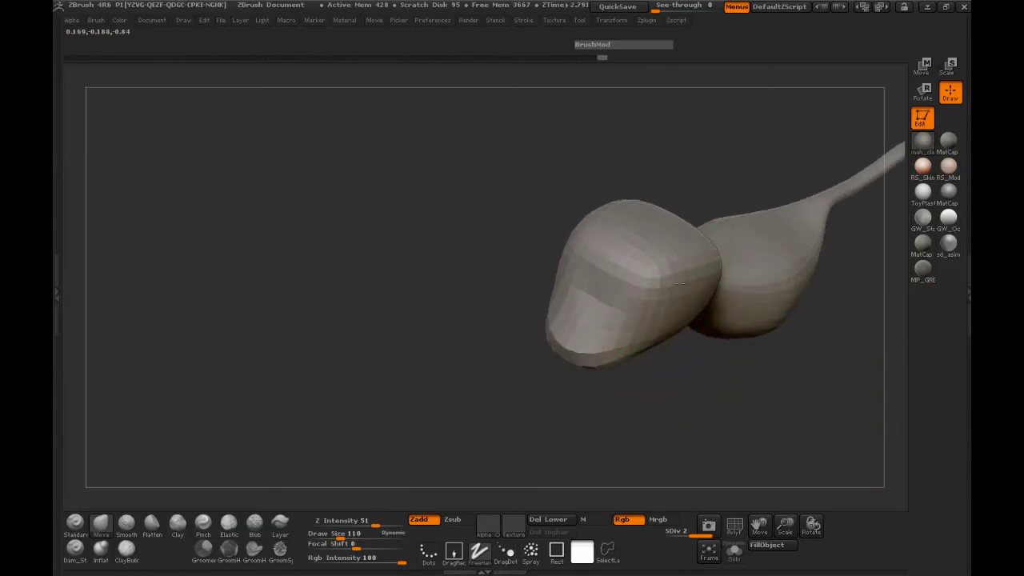
pyautogui.moveTo(578, 387)
pyautogui.mouseDown()
pyautogui.moveTo(661, 384)
pyautogui.moveTo(605, 357)
pyautogui.moveTo(658, 345)
pyautogui.mouseUp()
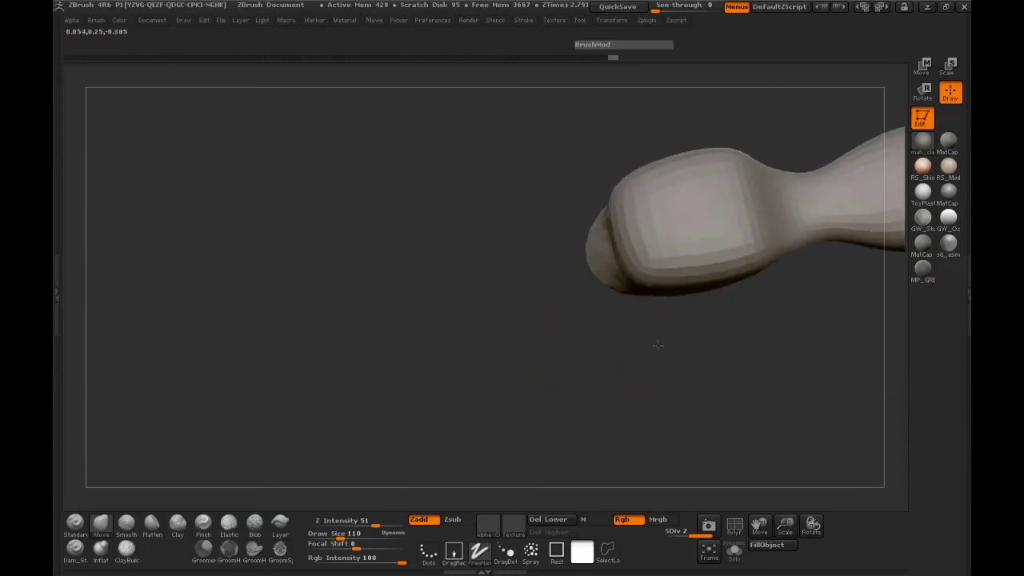
pyautogui.moveTo(759, 262)
pyautogui.mouseDown()
pyautogui.moveTo(751, 246)
pyautogui.moveTo(546, 267)
pyautogui.moveTo(584, 357)
pyautogui.moveTo(521, 320)
pyautogui.moveTo(527, 309)
pyautogui.mouseUp()
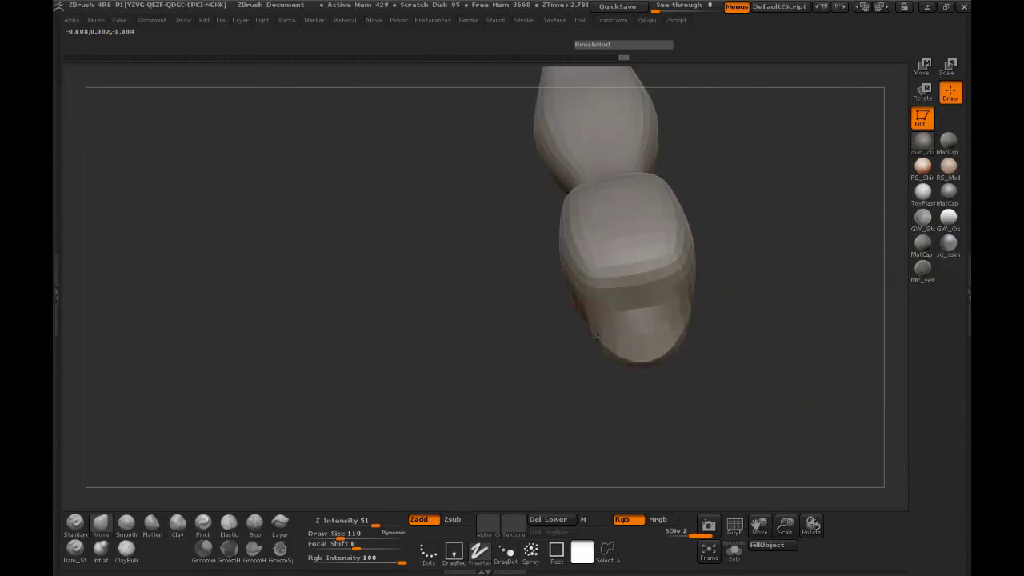
pyautogui.moveTo(594, 339); pyautogui.dragTo(604, 348)
# Try reshaping the head with a different draw size, and undo the strokes.
pyautogui.press('space')
pyautogui.moveTo(523, 355)
pyautogui.mouseDown()
pyautogui.moveTo(722, 348)
pyautogui.moveTo(705, 357)
pyautogui.moveTo(721, 363)
pyautogui.moveTo(697, 320)
pyautogui.moveTo(652, 327)
pyautogui.moveTo(598, 309)
pyautogui.mouseUp()
pyautogui.press('space')
pyautogui.moveTo(552, 245)
pyautogui.mouseDown()
pyautogui.moveTo(562, 244)
pyautogui.moveTo(560, 277)
pyautogui.moveTo(577, 290)
pyautogui.moveTo(580, 279)
pyautogui.moveTo(542, 262)
pyautogui.moveTo(573, 261)
pyautogui.mouseUp()
pyautogui.hotkey('ctrl', 'z')
pyautogui.press('space')
pyautogui.hotkey('ctrl', 'z')
# Set the draw size to 88 and refine the top and sides of the head with the Move brush.
pyautogui.press('space')
pyautogui.moveTo(505, 232)
pyautogui.keyDown('shift'); pyautogui.mouseDown()
pyautogui.moveTo(574, 236)
pyautogui.moveTo(614, 255)
pyautogui.mouseUp(); pyautogui.keyUp('shift')
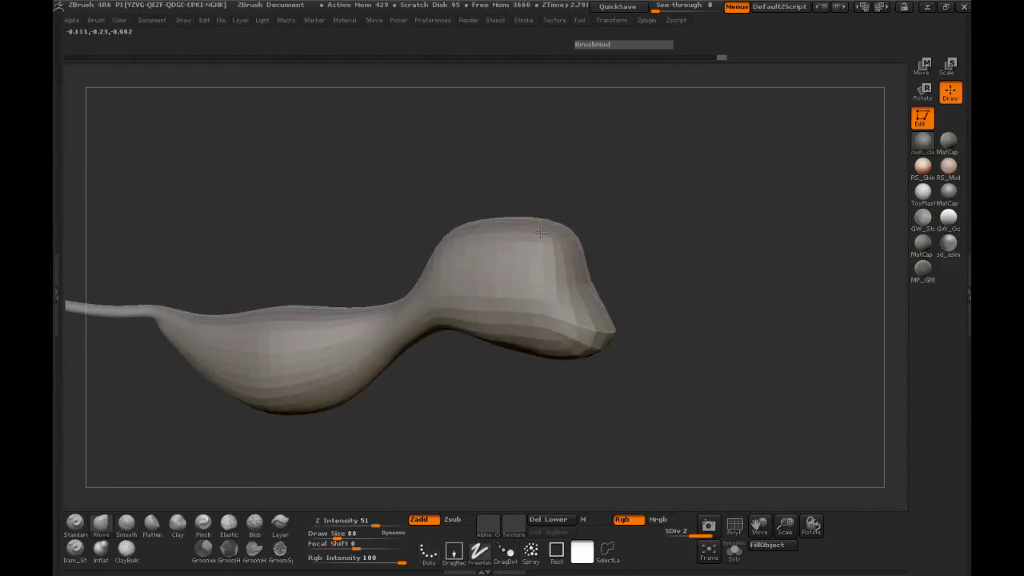
pyautogui.moveTo(488, 214); pyautogui.dragTo(490, 210)
pyautogui.moveTo(656, 210)
pyautogui.mouseDown()
pyautogui.moveTo(607, 233)
pyautogui.moveTo(592, 207)
pyautogui.mouseUp()
pyautogui.moveTo(640, 200); pyautogui.dragTo(612, 240)
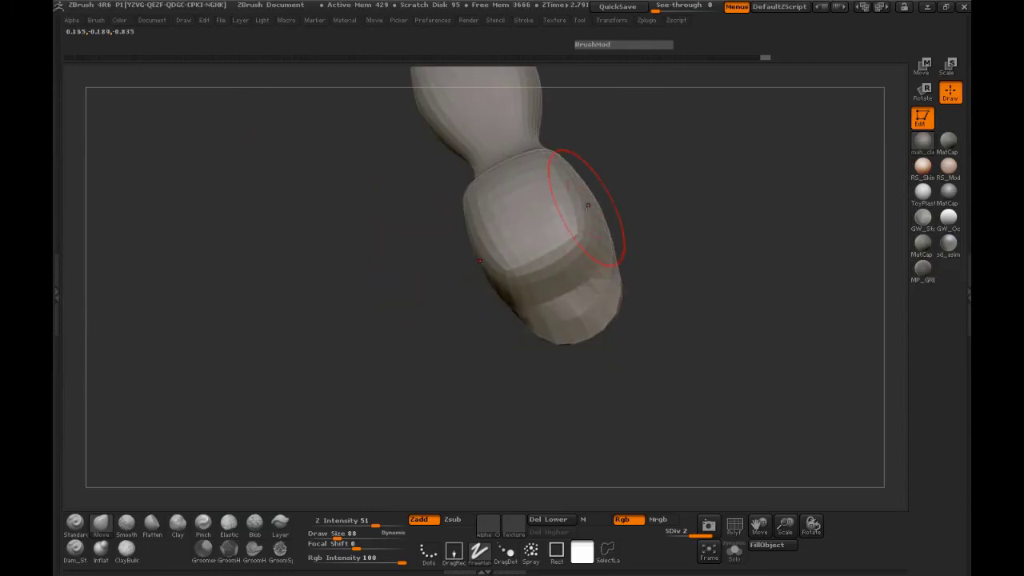
pyautogui.moveTo(584, 189); pyautogui.dragTo(587, 189)
pyautogui.moveTo(679, 268)
pyautogui.mouseDown()
pyautogui.moveTo(692, 200)
pyautogui.moveTo(644, 268)
pyautogui.moveTo(616, 276)
pyautogui.mouseUp()
# Reshape the underside of the jaw and the transition into the neck.
pyautogui.keyDown('alt'); pyautogui.moveTo(594, 324); pyautogui.dragTo(327, 303); pyautogui.keyUp('alt')
pyautogui.moveTo(364, 316); pyautogui.dragTo(592, 338)
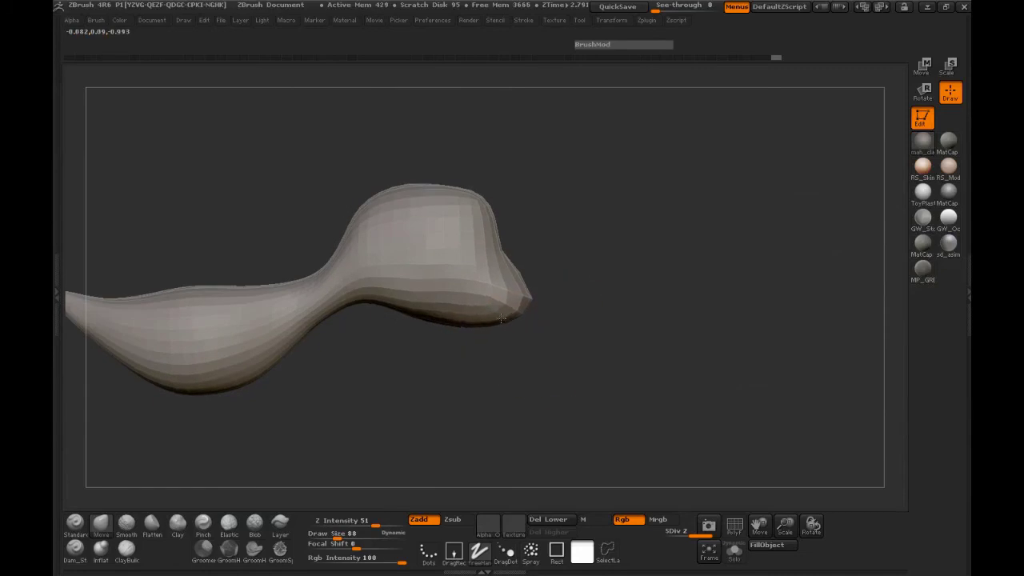
pyautogui.moveTo(421, 314); pyautogui.dragTo(356, 312)
pyautogui.moveTo(391, 350); pyautogui.dragTo(495, 256)
pyautogui.moveTo(477, 320)
pyautogui.mouseDown()
pyautogui.moveTo(398, 348)
pyautogui.moveTo(325, 310)
pyautogui.moveTo(373, 336)
pyautogui.moveTo(399, 332)
pyautogui.moveTo(473, 406)
pyautogui.mouseUp()
# Set the draw size to 151, then reshape and smooth the creature's back.
pyautogui.press('space')
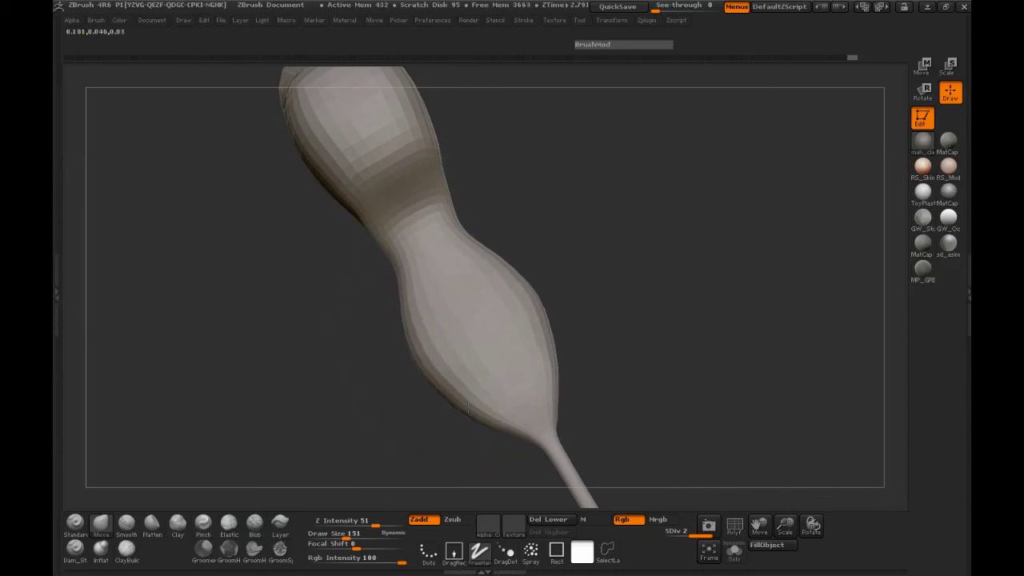
pyautogui.moveTo(362, 396); pyautogui.dragTo(392, 314)
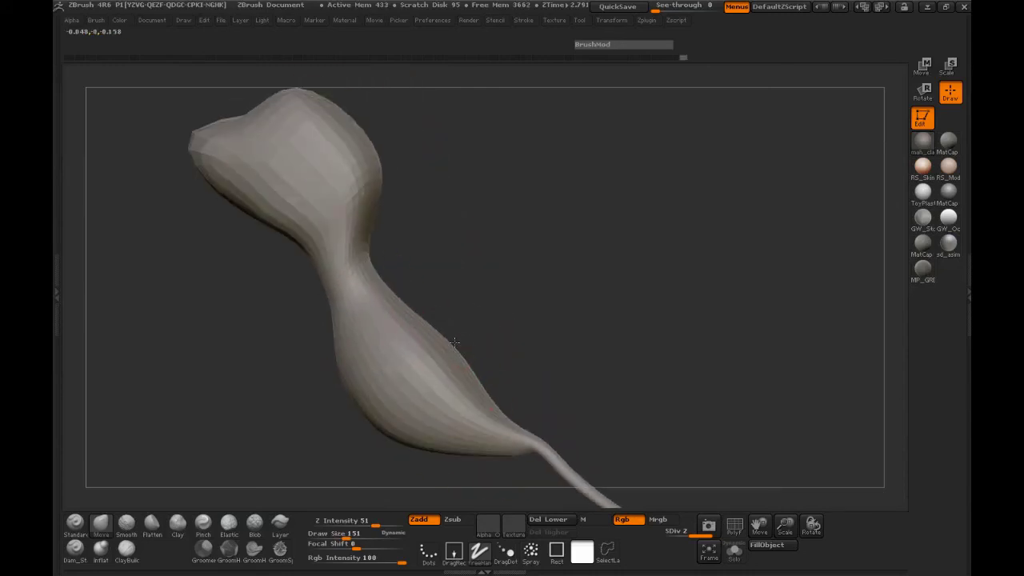
pyautogui.moveTo(489, 330)
pyautogui.keyDown('shift'); pyautogui.mouseDown()
pyautogui.moveTo(494, 307)
pyautogui.moveTo(512, 332)
pyautogui.moveTo(511, 310)
pyautogui.mouseUp(); pyautogui.keyUp('shift')
# Set the draw size to 93, refine the back behind the neck and smooth the body.
pyautogui.press('space')
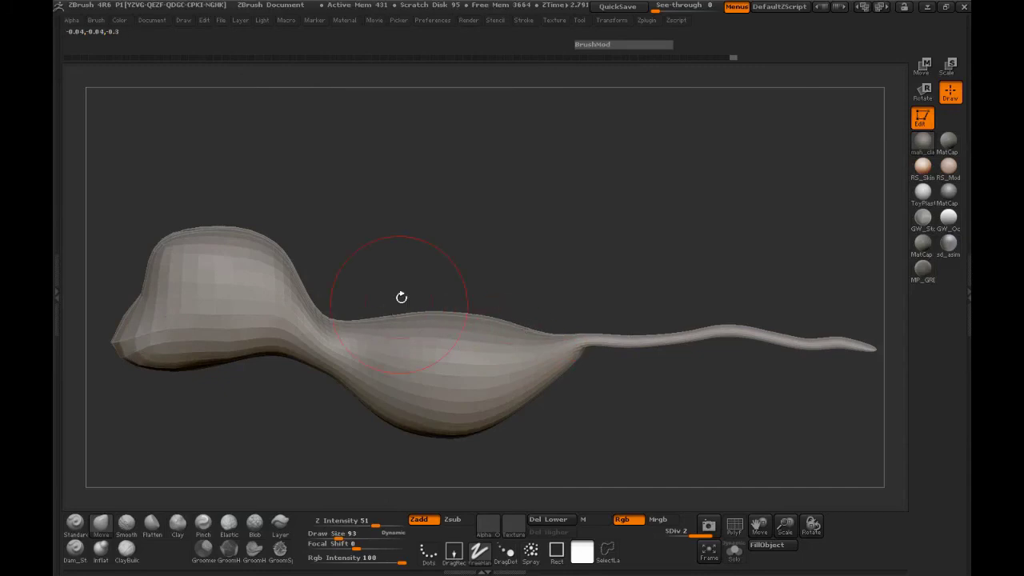
pyautogui.moveTo(402, 297); pyautogui.dragTo(411, 314)
pyautogui.moveTo(450, 221); pyautogui.dragTo(467, 298)
pyautogui.keyDown('shift'); pyautogui.moveTo(413, 340); pyautogui.dragTo(445, 360); pyautogui.keyUp('shift')
pyautogui.moveTo(370, 385)
pyautogui.mouseDown()
pyautogui.moveTo(379, 288)
pyautogui.moveTo(393, 280)
pyautogui.moveTo(520, 270)
pyautogui.moveTo(569, 280)
pyautogui.mouseUp()
pyautogui.moveTo(749, 355)
pyautogui.keyDown('alt'); pyautogui.mouseDown()
pyautogui.moveTo(727, 283)
pyautogui.moveTo(686, 350)
pyautogui.moveTo(721, 348)
pyautogui.moveTo(663, 389)
pyautogui.moveTo(498, 352)
pyautogui.moveTo(414, 393)
pyautogui.moveTo(322, 373)
pyautogui.moveTo(305, 323)
pyautogui.moveTo(322, 379)
pyautogui.moveTo(314, 381)
pyautogui.moveTo(307, 356)
pyautogui.moveTo(312, 371)
pyautogui.moveTo(276, 375)
pyautogui.moveTo(472, 372)
pyautogui.moveTo(417, 374)
pyautogui.mouseUp(); pyautogui.keyUp('alt')
pyautogui.keyDown('shift'); pyautogui.moveTo(572, 369); pyautogui.dragTo(638, 366); pyautogui.keyUp('shift')
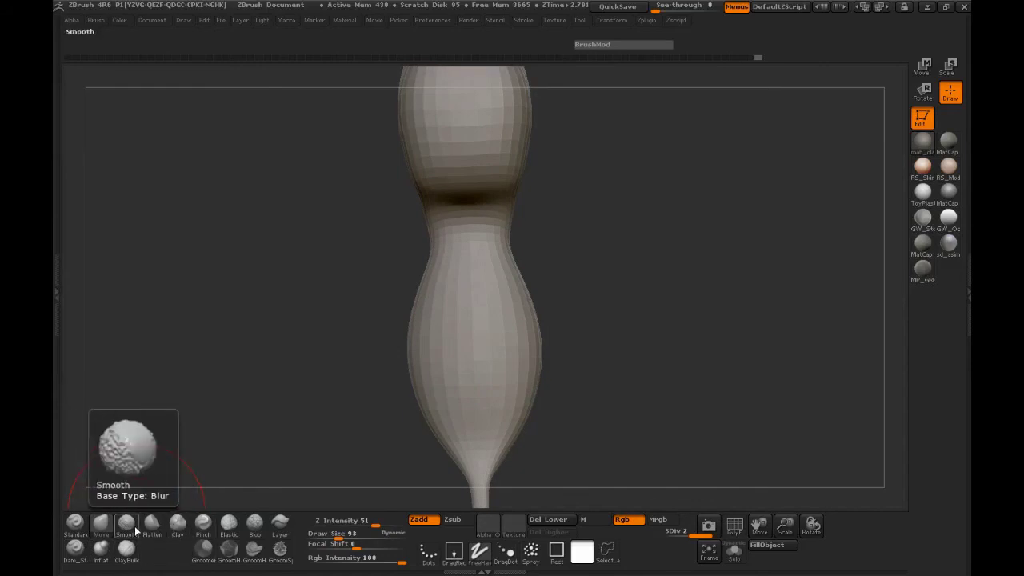
# Select the SnakeHook brush and pull a symmetrical pair of front flippers out of the body's sides at draw size 93.
pyautogui.click(101, 555)
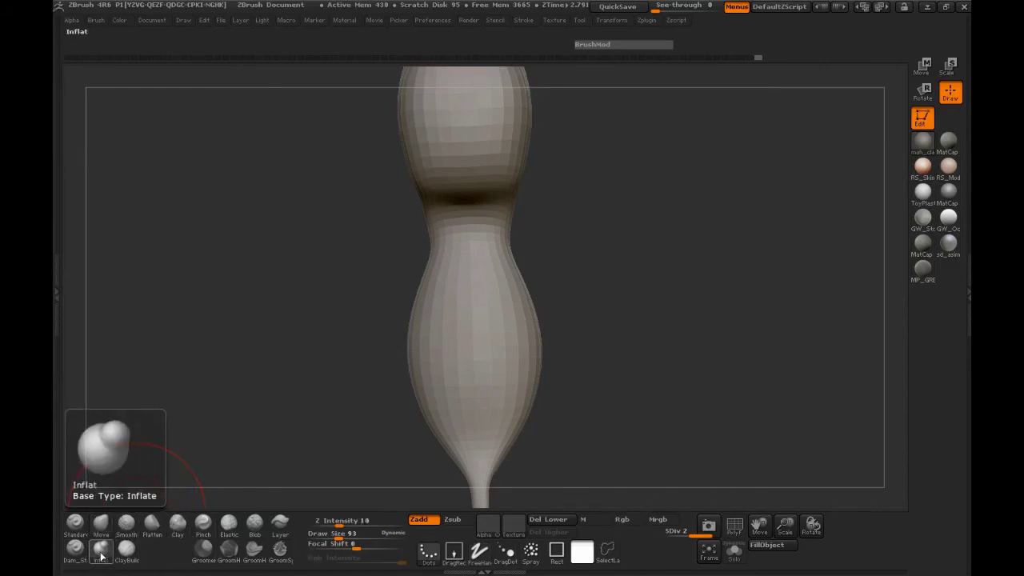
pyautogui.click(102, 557)
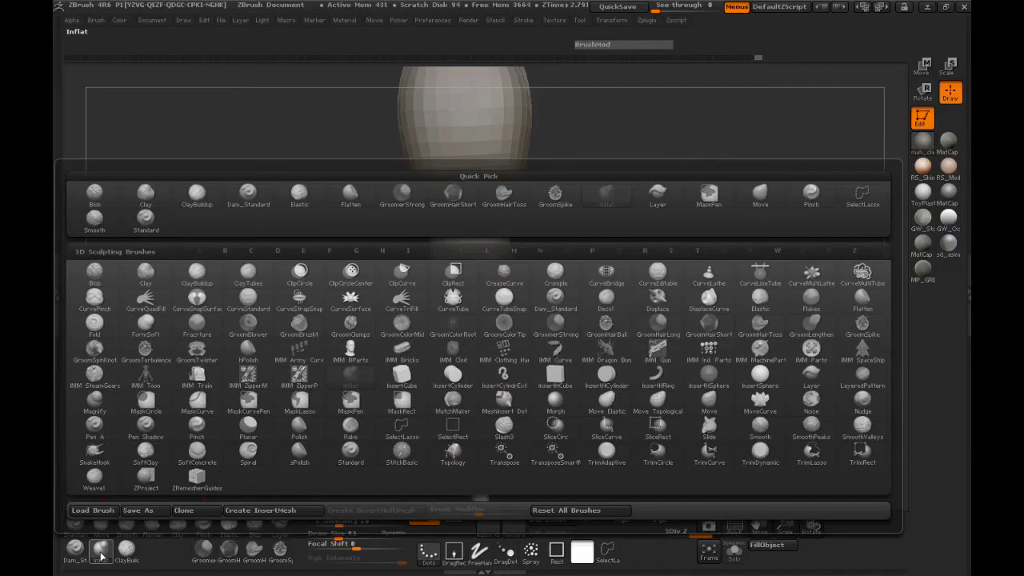
pyautogui.press('s')
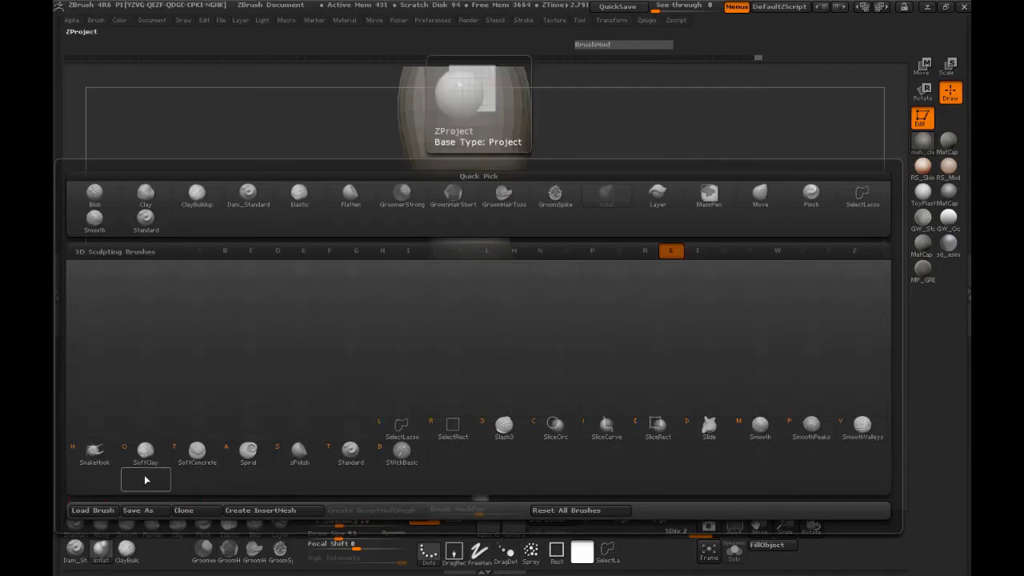
pyautogui.click(94, 453)
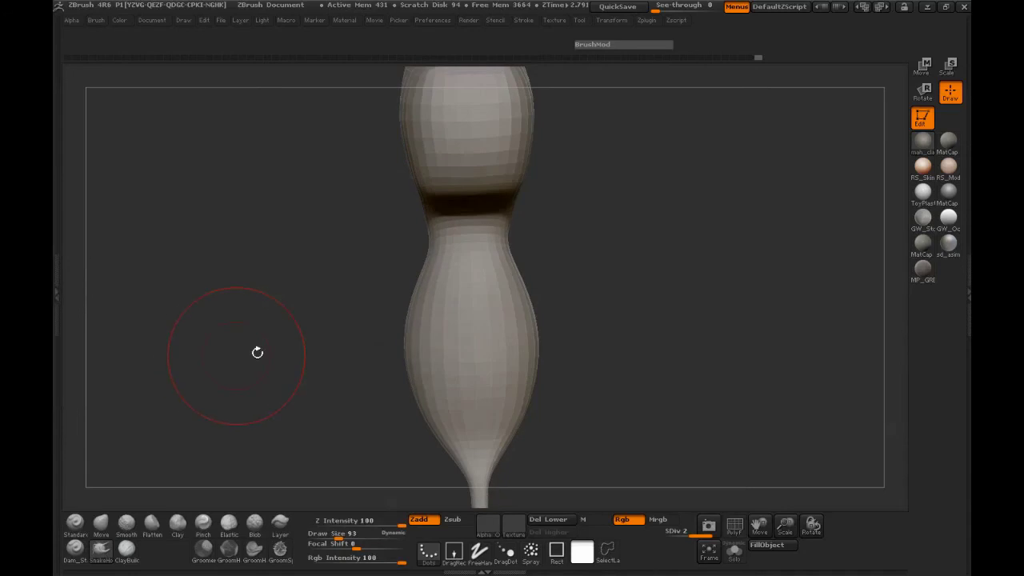
pyautogui.moveTo(341, 345); pyautogui.dragTo(358, 344)
pyautogui.moveTo(409, 311); pyautogui.dragTo(313, 301)
pyautogui.moveTo(267, 341)
pyautogui.mouseDown()
pyautogui.moveTo(306, 309)
pyautogui.moveTo(359, 301)
pyautogui.moveTo(277, 324)
pyautogui.moveTo(296, 343)
pyautogui.mouseUp()
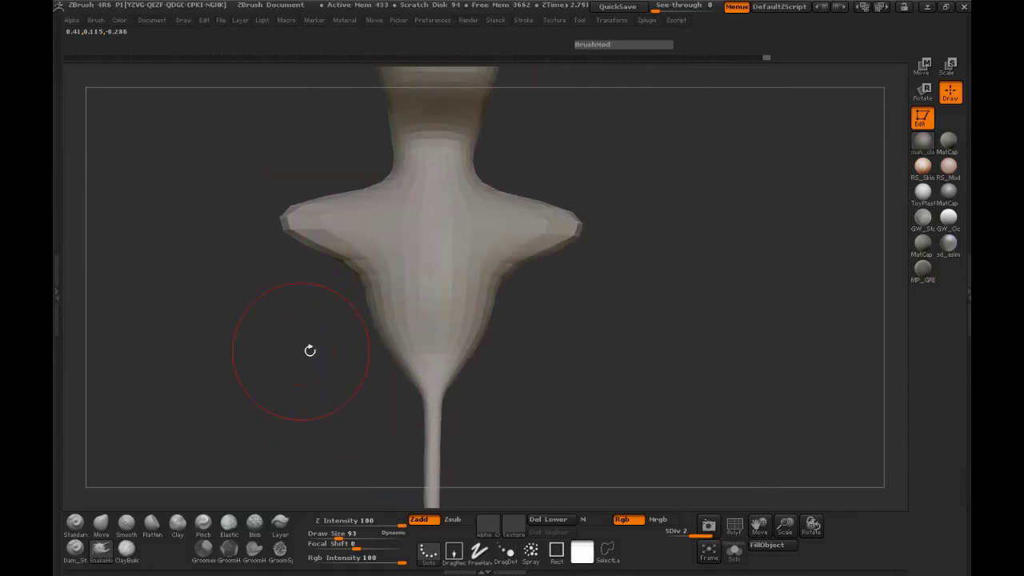
# Set the draw size to 62 and pull a pair of rear flippers out of the body beside the tail base.
pyautogui.press('space')
pyautogui.moveTo(368, 345); pyautogui.dragTo(366, 344)
pyautogui.click(478, 557)
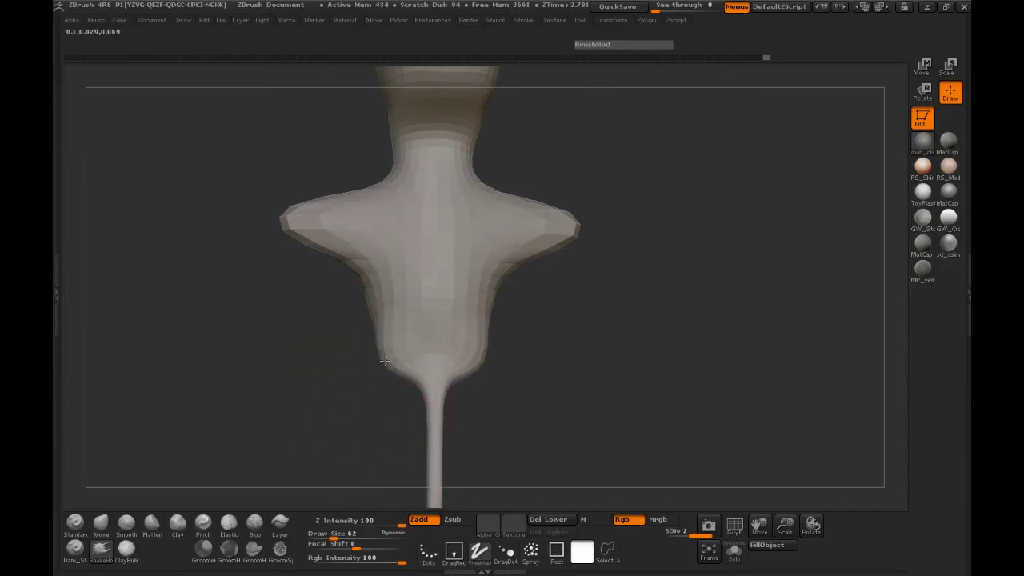
pyautogui.moveTo(309, 407)
pyautogui.mouseDown()
pyautogui.moveTo(499, 355)
pyautogui.moveTo(590, 361)
pyautogui.moveTo(633, 385)
pyautogui.moveTo(635, 341)
pyautogui.moveTo(645, 384)
pyautogui.moveTo(550, 340)
pyautogui.moveTo(576, 387)
pyautogui.moveTo(244, 378)
pyautogui.moveTo(236, 251)
pyautogui.moveTo(352, 254)
pyautogui.moveTo(415, 281)
pyautogui.moveTo(472, 284)
pyautogui.moveTo(320, 376)
pyautogui.moveTo(240, 292)
pyautogui.moveTo(225, 322)
pyautogui.mouseUp()
# Replace SnakeHook with the Inflat brush and reshape the area around the front flippers using the Move brush at draw size 97.
pyautogui.click(101, 552)
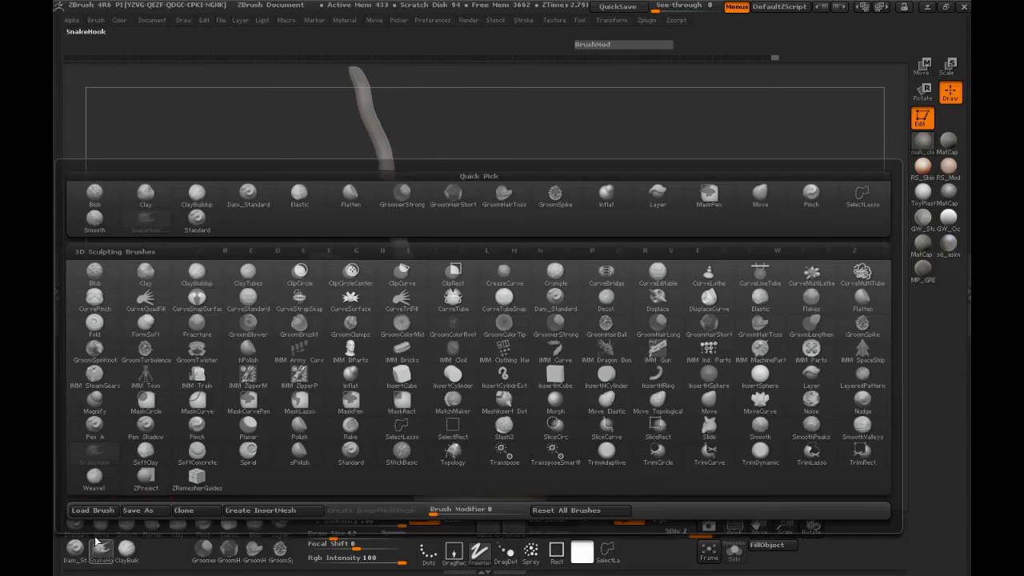
pyautogui.press('i')
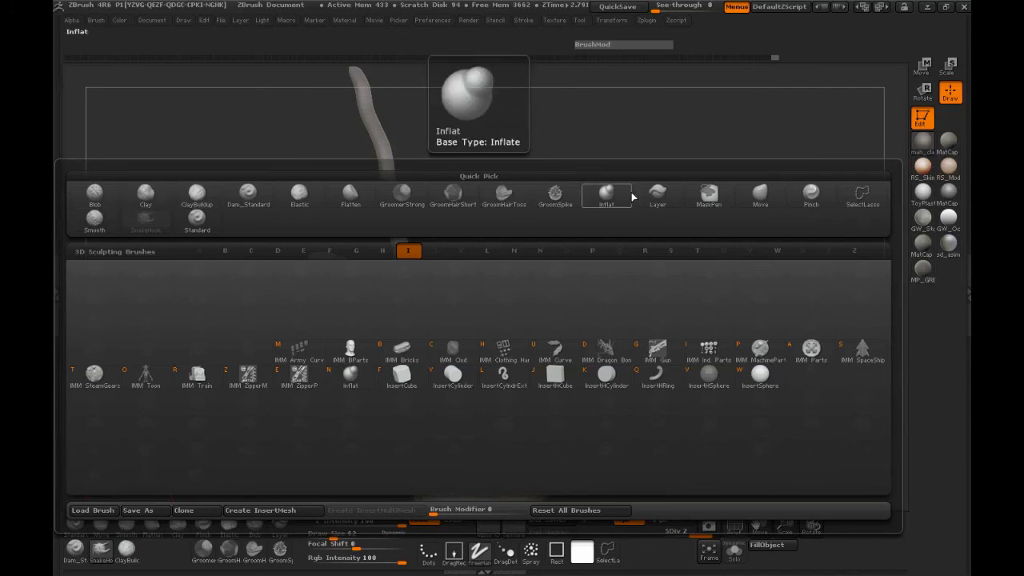
pyautogui.click(608, 195)
pyautogui.click(108, 535)
pyautogui.moveTo(181, 357)
pyautogui.mouseDown()
pyautogui.moveTo(178, 386)
pyautogui.moveTo(201, 359)
pyautogui.moveTo(225, 275)
pyautogui.mouseUp()
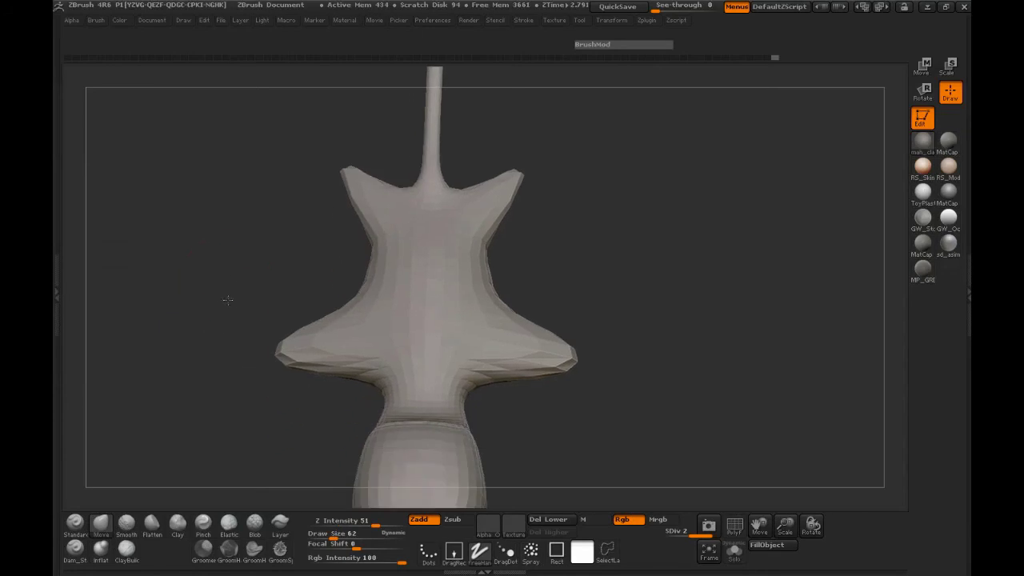
pyautogui.press('space')
pyautogui.moveTo(510, 354)
pyautogui.mouseDown()
pyautogui.moveTo(517, 386)
pyautogui.moveTo(521, 369)
pyautogui.mouseUp()
pyautogui.moveTo(615, 359)
pyautogui.mouseDown()
pyautogui.moveTo(596, 342)
pyautogui.moveTo(452, 341)
pyautogui.mouseUp()
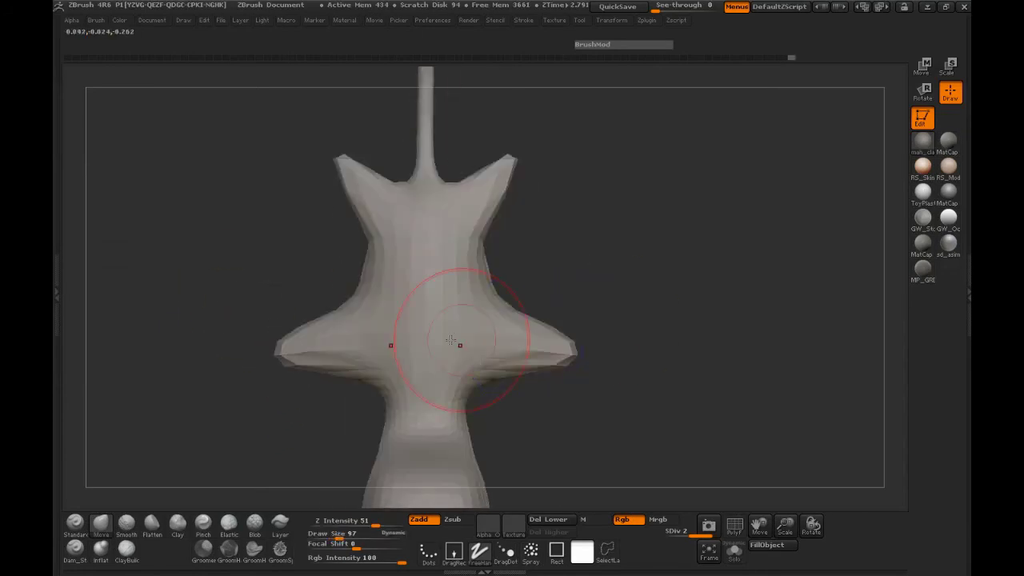
# Raise the mesh to subdivision level 3 and widen the rear flippers with the Move brush at draw size 80.
pyautogui.hotkey('ctrl', 'd')
pyautogui.moveTo(613, 325)
pyautogui.mouseDown()
pyautogui.moveTo(514, 371)
pyautogui.moveTo(472, 297)
pyautogui.moveTo(635, 334)
pyautogui.moveTo(632, 324)
pyautogui.mouseUp()
pyautogui.moveTo(643, 361)
pyautogui.mouseDown()
pyautogui.moveTo(430, 334)
pyautogui.moveTo(485, 339)
pyautogui.moveTo(560, 316)
pyautogui.mouseUp()
pyautogui.keyDown('alt'); pyautogui.moveTo(565, 234); pyautogui.dragTo(583, 298); pyautogui.keyUp('alt')
pyautogui.press('space')
pyautogui.moveTo(525, 246)
pyautogui.mouseDown()
pyautogui.moveTo(530, 257)
pyautogui.moveTo(523, 232)
pyautogui.moveTo(539, 263)
pyautogui.mouseUp()
pyautogui.moveTo(504, 238); pyautogui.dragTo(503, 228)
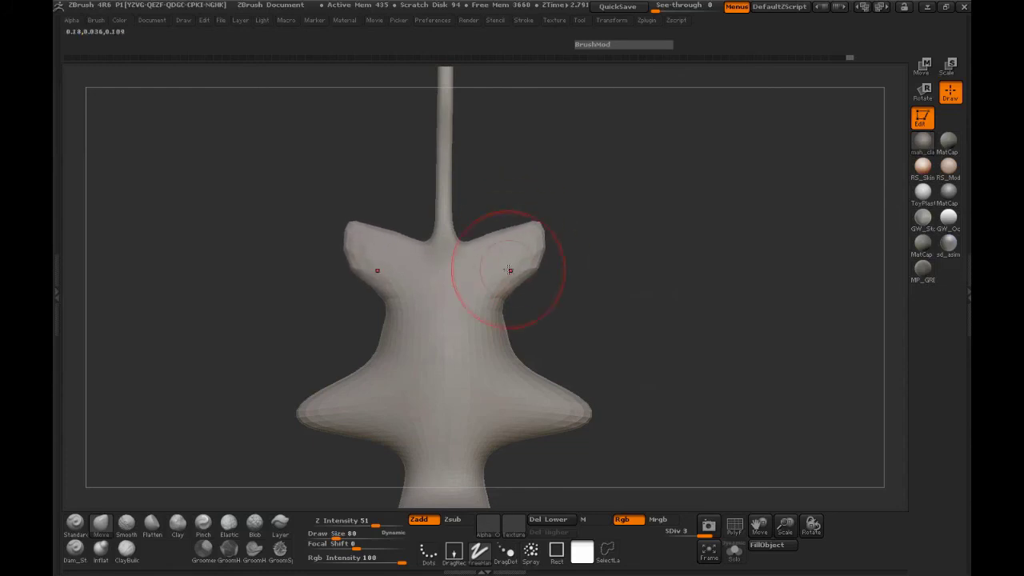
# Pull in the waist between the two flipper pairs and refine the rear edge of the front flippers.
pyautogui.moveTo(509, 270); pyautogui.dragTo(506, 265)
pyautogui.moveTo(576, 283); pyautogui.dragTo(547, 289)
pyautogui.moveTo(509, 296); pyautogui.dragTo(506, 295)
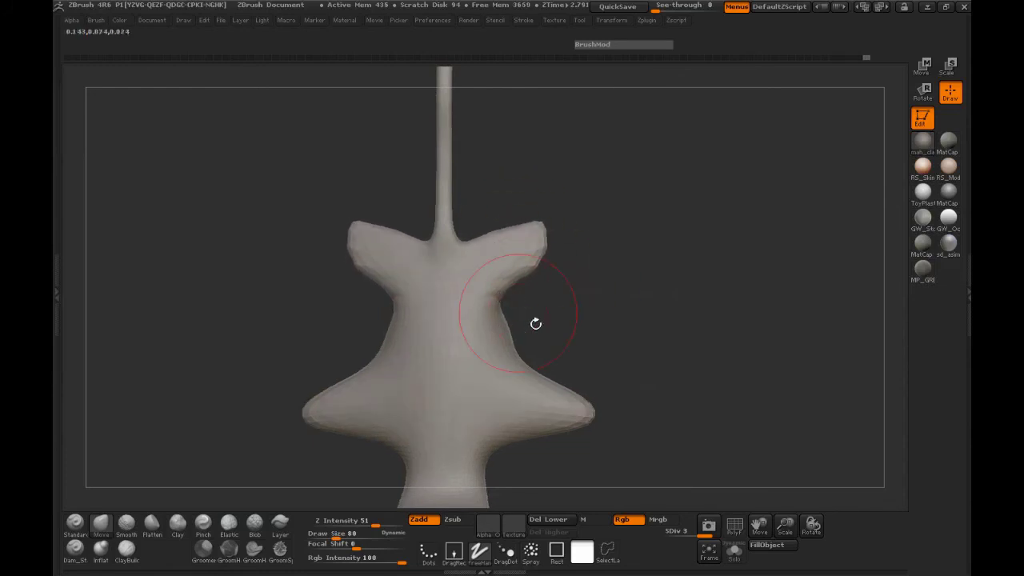
pyautogui.moveTo(547, 325); pyautogui.dragTo(568, 327)
pyautogui.moveTo(505, 371); pyautogui.dragTo(503, 369)
pyautogui.moveTo(575, 344)
pyautogui.mouseDown()
pyautogui.moveTo(573, 307)
pyautogui.moveTo(588, 274)
pyautogui.moveTo(554, 281)
pyautogui.moveTo(560, 300)
pyautogui.mouseUp()
pyautogui.moveTo(513, 367); pyautogui.dragTo(510, 368)
# Broaden the rear flippers and their outer ends from the opposite side of the body.
pyautogui.moveTo(268, 300); pyautogui.dragTo(336, 239)
pyautogui.moveTo(354, 308); pyautogui.dragTo(357, 272)
pyautogui.moveTo(411, 337); pyautogui.dragTo(398, 390)
pyautogui.moveTo(441, 347); pyautogui.dragTo(448, 303)
pyautogui.moveTo(477, 346); pyautogui.dragTo(482, 363)
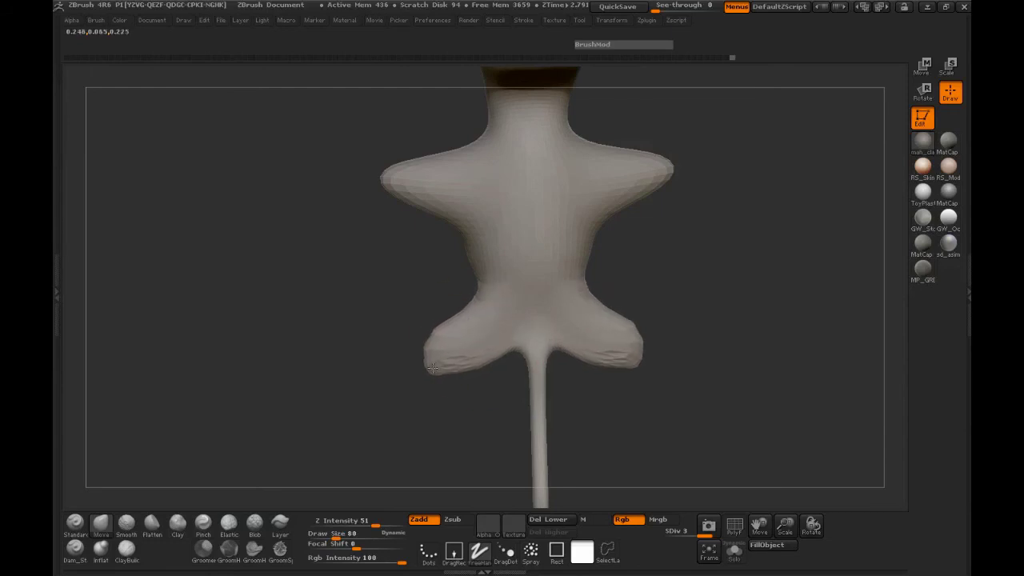
pyautogui.moveTo(383, 330)
pyautogui.mouseDown()
pyautogui.moveTo(384, 270)
pyautogui.moveTo(398, 318)
pyautogui.moveTo(390, 325)
pyautogui.mouseUp()
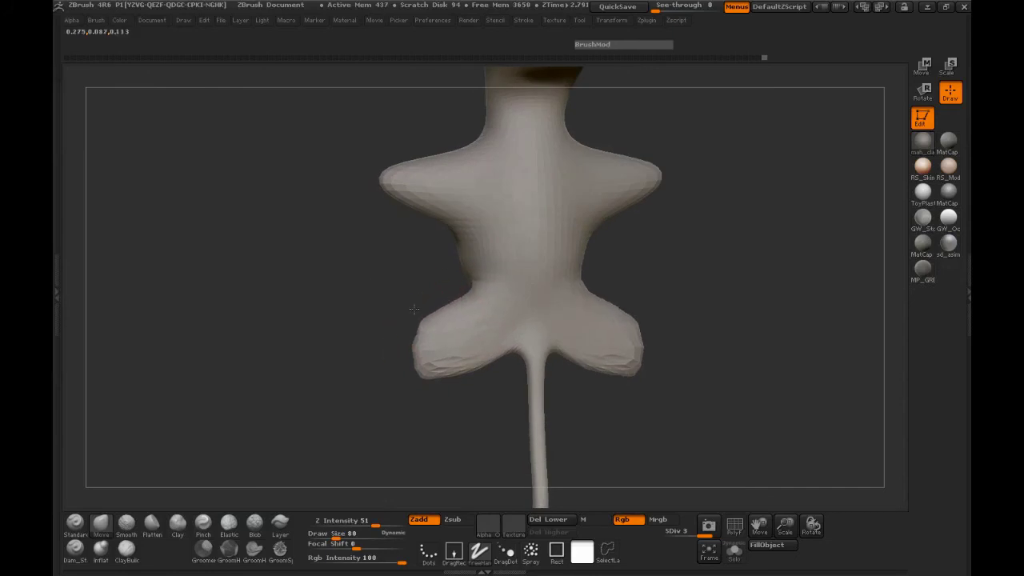
pyautogui.moveTo(479, 327); pyautogui.dragTo(475, 325)
# Smooth the rear flippers and reshape their edges and ends into rounded paddles.
pyautogui.moveTo(373, 350)
pyautogui.mouseDown()
pyautogui.moveTo(469, 341)
pyautogui.moveTo(356, 362)
pyautogui.moveTo(456, 316)
pyautogui.mouseUp()
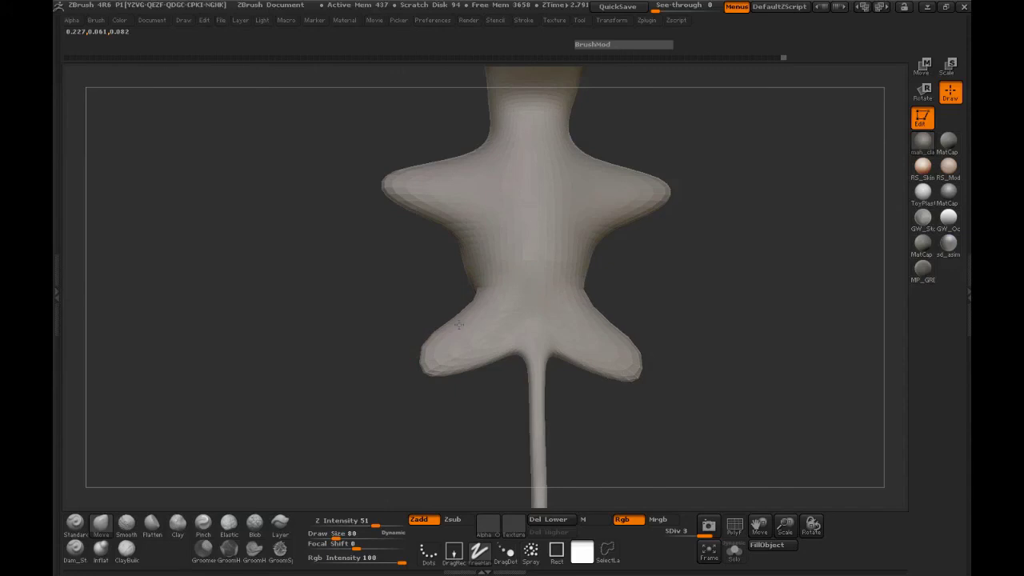
pyautogui.moveTo(476, 352)
pyautogui.mouseDown()
pyautogui.moveTo(435, 359)
pyautogui.moveTo(432, 379)
pyautogui.mouseUp()
pyautogui.moveTo(418, 313); pyautogui.dragTo(420, 318)
pyautogui.moveTo(472, 357); pyautogui.dragTo(473, 364)
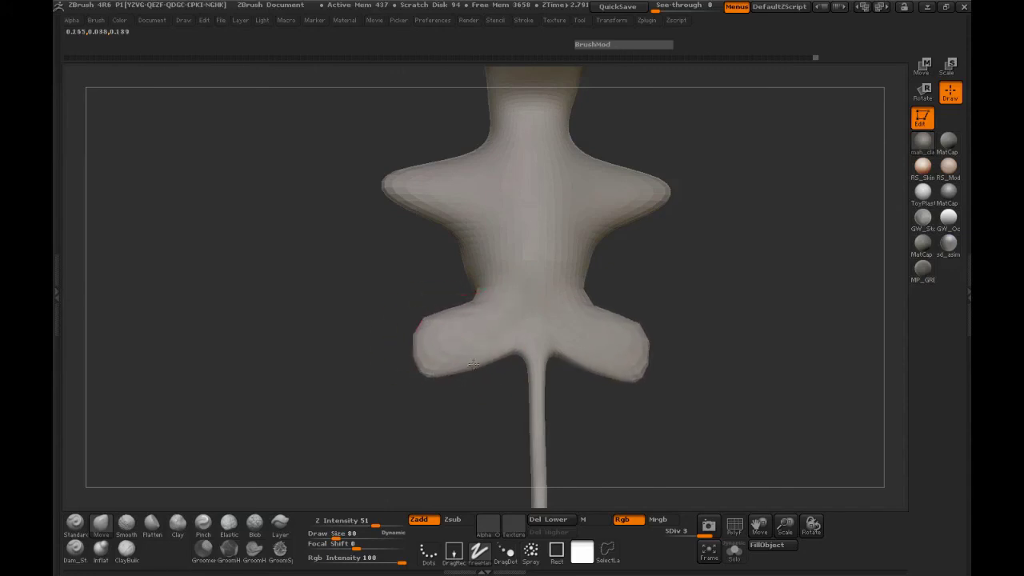
pyautogui.moveTo(428, 330); pyautogui.dragTo(427, 341)
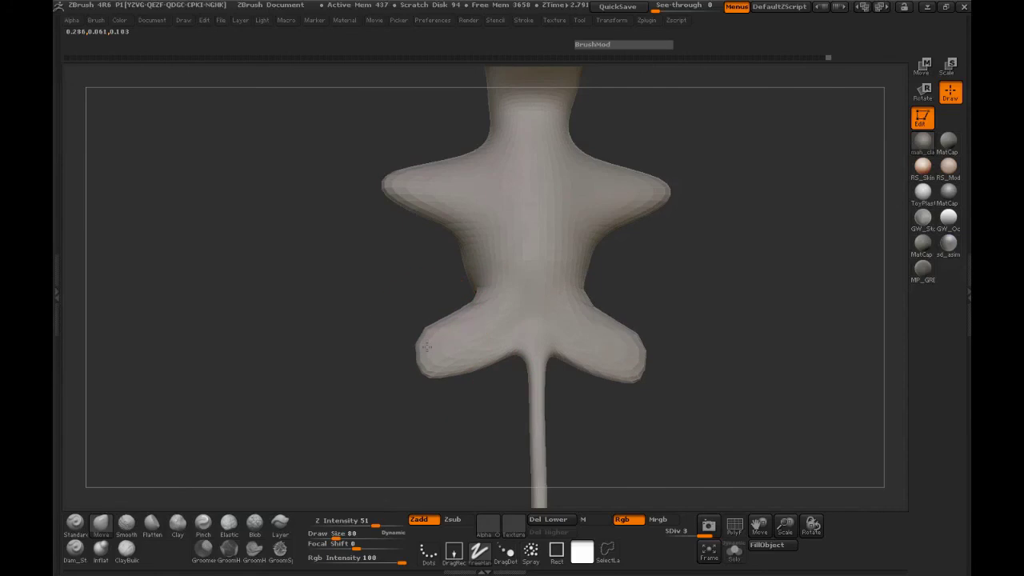
# Try to reshape the front flippers with the Move brush.
pyautogui.moveTo(383, 274)
pyautogui.keyDown('alt'); pyautogui.mouseDown()
pyautogui.moveTo(388, 420)
pyautogui.moveTo(381, 388)
pyautogui.moveTo(392, 456)
pyautogui.mouseUp(); pyautogui.keyUp('alt')
pyautogui.moveTo(426, 281); pyautogui.dragTo(428, 305)
pyautogui.moveTo(394, 241)
pyautogui.mouseDown()
pyautogui.moveTo(387, 262)
pyautogui.moveTo(401, 275)
pyautogui.mouseUp()
pyautogui.press('space')
pyautogui.moveTo(425, 219)
pyautogui.mouseDown()
pyautogui.moveTo(419, 194)
pyautogui.moveTo(433, 213)
pyautogui.moveTo(414, 190)
pyautogui.mouseUp()
pyautogui.hotkey('ctrl', 'z')
pyautogui.hotkey('ctrl', 'z')
# Set the draw size to 62 and widen the front flippers into thick paddles with the Move brush.
pyautogui.press('space')
pyautogui.moveTo(406, 280)
pyautogui.mouseDown()
pyautogui.moveTo(403, 298)
pyautogui.moveTo(458, 326)
pyautogui.moveTo(489, 290)
pyautogui.mouseUp()
pyautogui.moveTo(514, 188); pyautogui.dragTo(537, 203)
pyautogui.moveTo(508, 291); pyautogui.dragTo(520, 307)
pyautogui.moveTo(352, 330); pyautogui.dragTo(484, 338)
# Smooth the shoulders and the joins between the front flippers and the body.
pyautogui.press('shift')
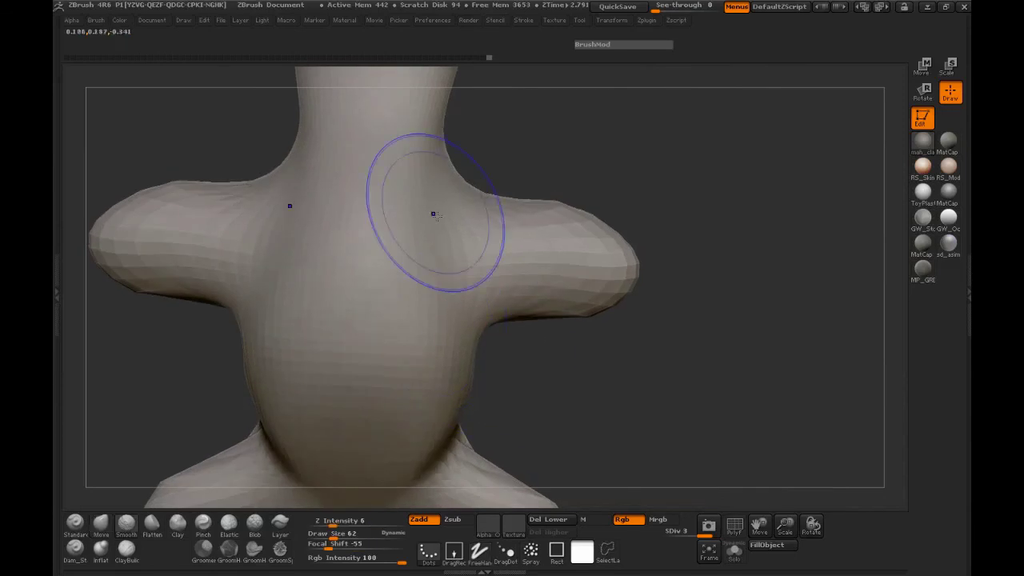
pyautogui.keyDown('shift'); pyautogui.moveTo(473, 304); pyautogui.dragTo(529, 281); pyautogui.keyUp('shift')
pyautogui.moveTo(688, 356); pyautogui.dragTo(480, 357)
pyautogui.moveTo(469, 313)
pyautogui.keyDown('shift'); pyautogui.mouseDown()
pyautogui.moveTo(389, 264)
pyautogui.moveTo(378, 280)
pyautogui.moveTo(328, 287)
pyautogui.mouseUp(); pyautogui.keyUp('shift')
# Reshape the front flippers' upper and lower edges and extend their tips into longer rounded ends.
pyautogui.moveTo(303, 290)
pyautogui.mouseDown()
pyautogui.moveTo(291, 296)
pyautogui.moveTo(316, 320)
pyautogui.mouseUp()
pyautogui.moveTo(326, 227); pyautogui.dragTo(318, 204)
pyautogui.moveTo(385, 194); pyautogui.dragTo(386, 183)
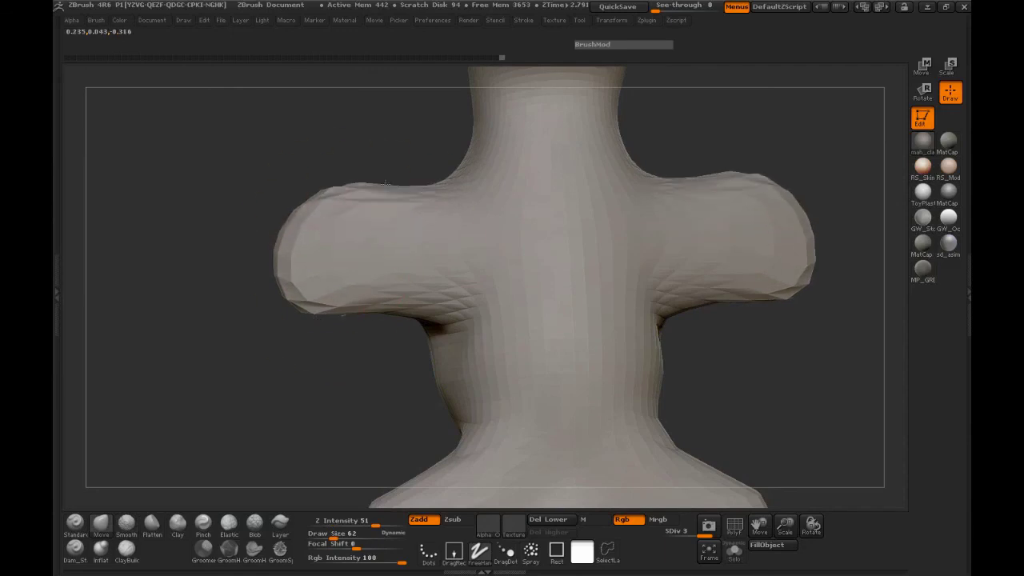
pyautogui.moveTo(312, 226); pyautogui.dragTo(305, 220)
pyautogui.moveTo(299, 274); pyautogui.dragTo(292, 277)
pyautogui.moveTo(355, 296); pyautogui.dragTo(353, 310)
pyautogui.moveTo(272, 258); pyautogui.dragTo(219, 261)
pyautogui.moveTo(355, 193)
pyautogui.mouseDown()
pyautogui.moveTo(355, 227)
pyautogui.moveTo(355, 213)
pyautogui.mouseUp()
pyautogui.moveTo(364, 295); pyautogui.dragTo(364, 302)
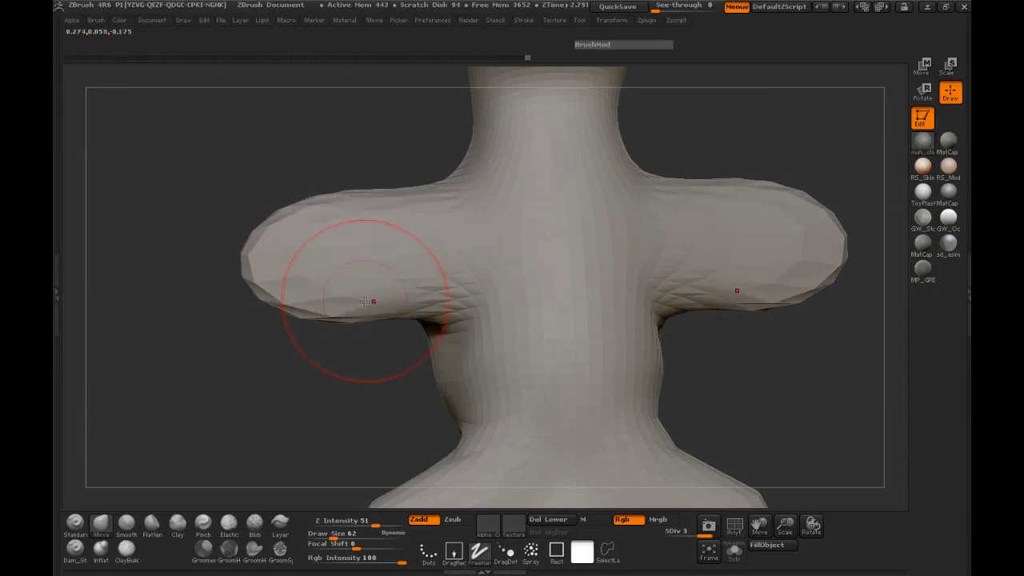
# Raise the mesh to subdivision level 4 and smooth the surface of the front flippers.
pyautogui.hotkey('ctrl', 'd')
pyautogui.keyDown('shift'); pyautogui.moveTo(319, 364); pyautogui.dragTo(323, 361); pyautogui.keyUp('shift')
pyautogui.keyDown('shift'); pyautogui.moveTo(418, 296); pyautogui.dragTo(369, 280); pyautogui.keyUp('shift')
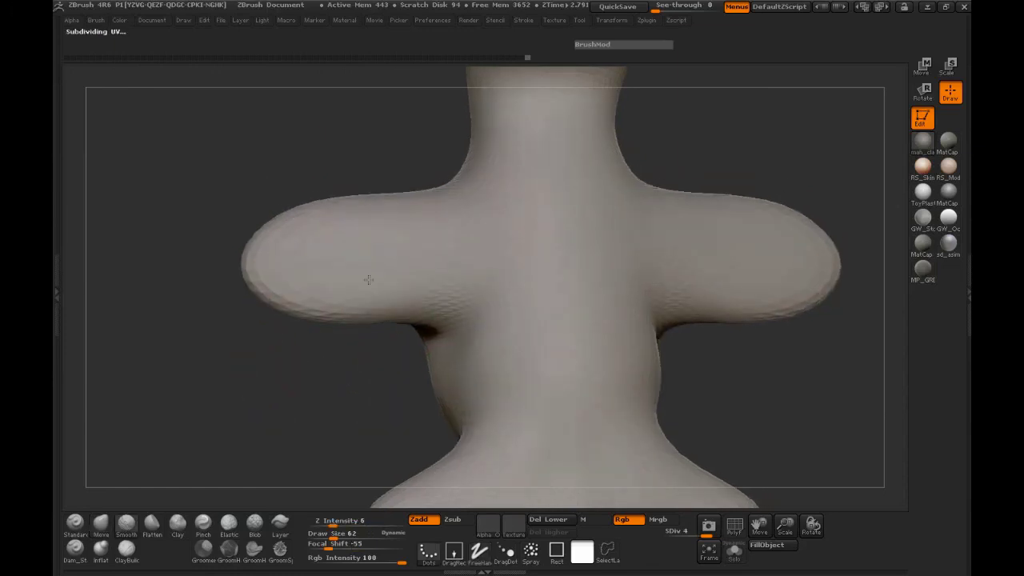
# Sculpt fuller outer ends on the front flippers and smooth their upper joins with the body.
pyautogui.moveTo(194, 228)
pyautogui.mouseDown()
pyautogui.moveTo(370, 236)
pyautogui.moveTo(665, 215)
pyautogui.moveTo(727, 225)
pyautogui.moveTo(726, 198)
pyautogui.moveTo(621, 170)
pyautogui.mouseUp()
pyautogui.moveTo(587, 323); pyautogui.dragTo(582, 296)
pyautogui.moveTo(636, 229)
pyautogui.mouseDown()
pyautogui.moveTo(627, 205)
pyautogui.moveTo(665, 209)
pyautogui.moveTo(664, 193)
pyautogui.moveTo(722, 204)
pyautogui.mouseUp()
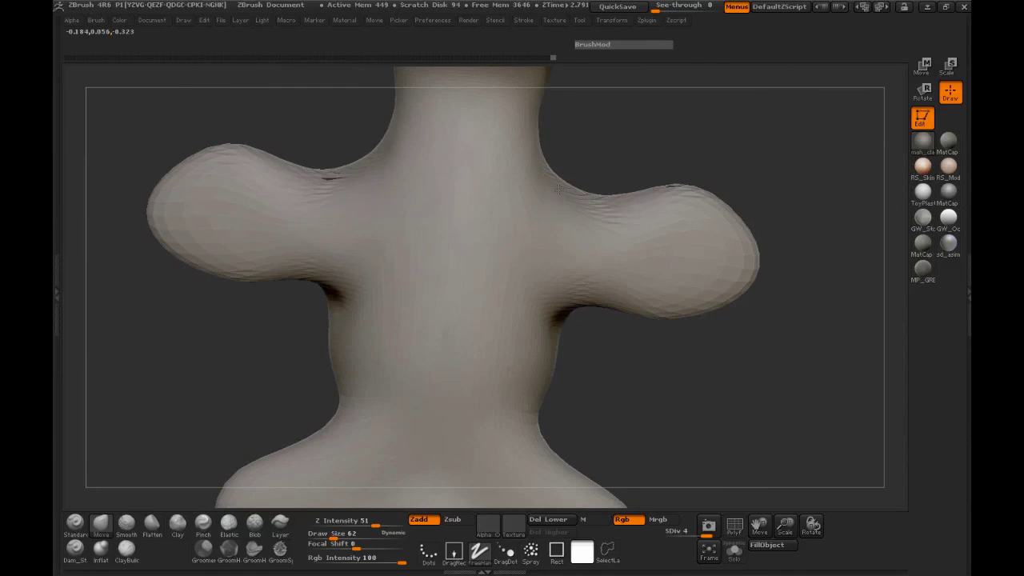
pyautogui.press('shift')
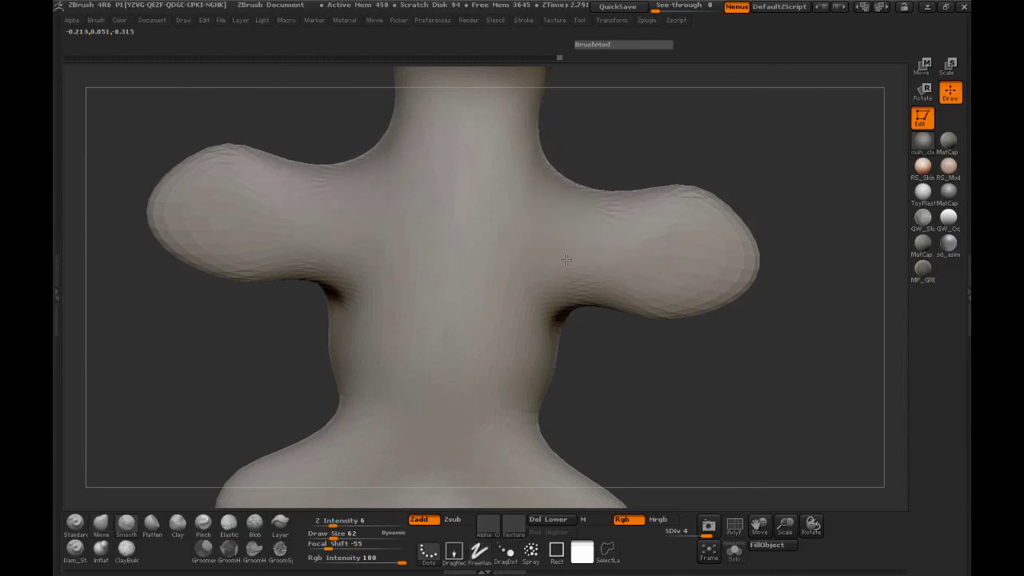
pyautogui.moveTo(639, 356)
pyautogui.mouseDown()
pyautogui.moveTo(507, 340)
pyautogui.moveTo(478, 355)
pyautogui.moveTo(607, 369)
pyautogui.mouseUp()
pyautogui.keyDown('alt'); pyautogui.moveTo(694, 434); pyautogui.dragTo(678, 421); pyautogui.keyUp('alt')
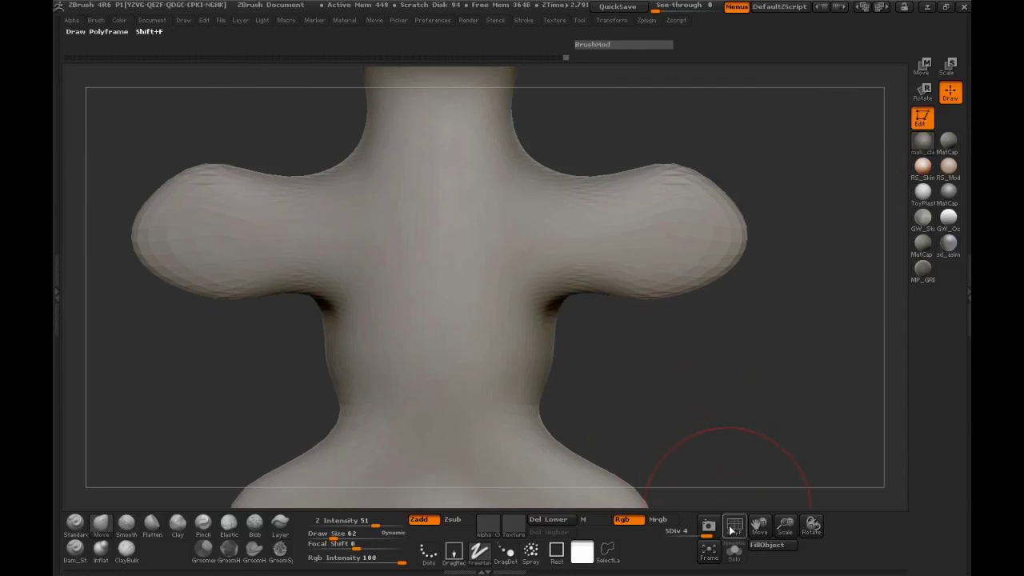
# Lower the mesh to subdivision level 2 and examine its polyframe around the flippers and waist.
pyautogui.click(731, 529)
pyautogui.hotkey('shift', 'd')
pyautogui.hotkey('shift', 'd')
pyautogui.hotkey('shift', 'd')
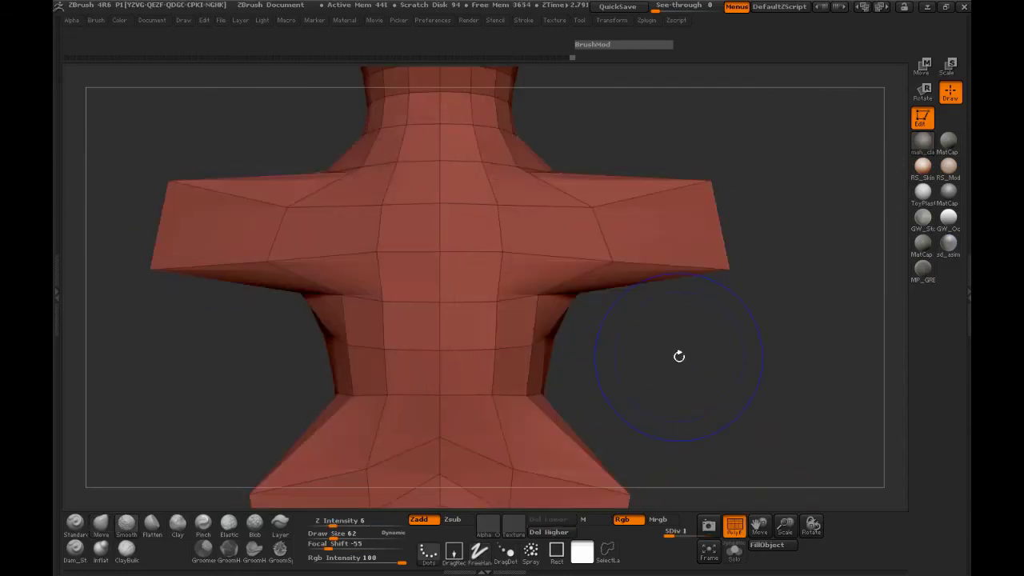
pyautogui.press('d')
pyautogui.moveTo(679, 357)
pyautogui.mouseDown()
pyautogui.moveTo(457, 377)
pyautogui.moveTo(456, 413)
pyautogui.moveTo(555, 425)
pyautogui.moveTo(608, 392)
pyautogui.moveTo(592, 376)
pyautogui.moveTo(644, 356)
pyautogui.moveTo(661, 320)
pyautogui.moveTo(512, 336)
pyautogui.moveTo(448, 328)
pyautogui.moveTo(424, 312)
pyautogui.mouseUp()
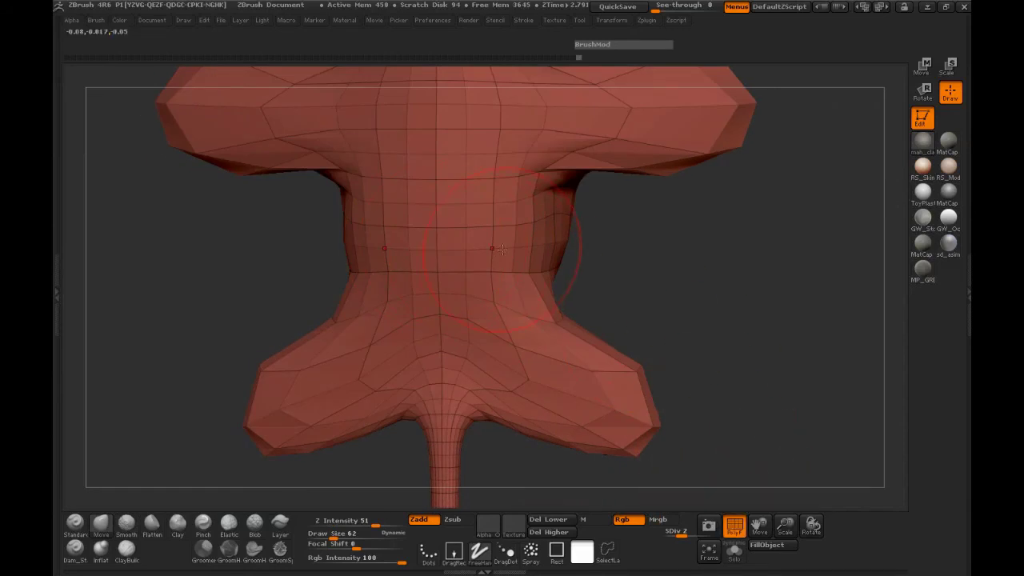
pyautogui.click(735, 533)
# Adjust the front flippers' upper edge, return the mesh to subdivision level 4 and smooth the flippers.
pyautogui.keyDown('alt'); pyautogui.moveTo(714, 318); pyautogui.dragTo(753, 448); pyautogui.keyUp('alt')
pyautogui.moveTo(637, 209); pyautogui.dragTo(637, 197)
pyautogui.hotkey('ctrl', 'd')
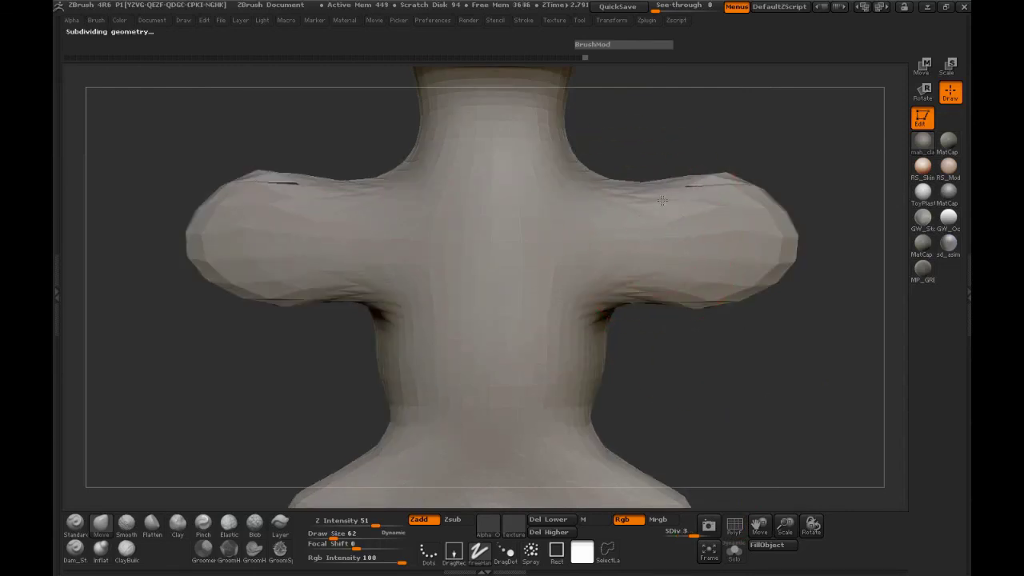
pyautogui.hotkey('ctrl', 'd')
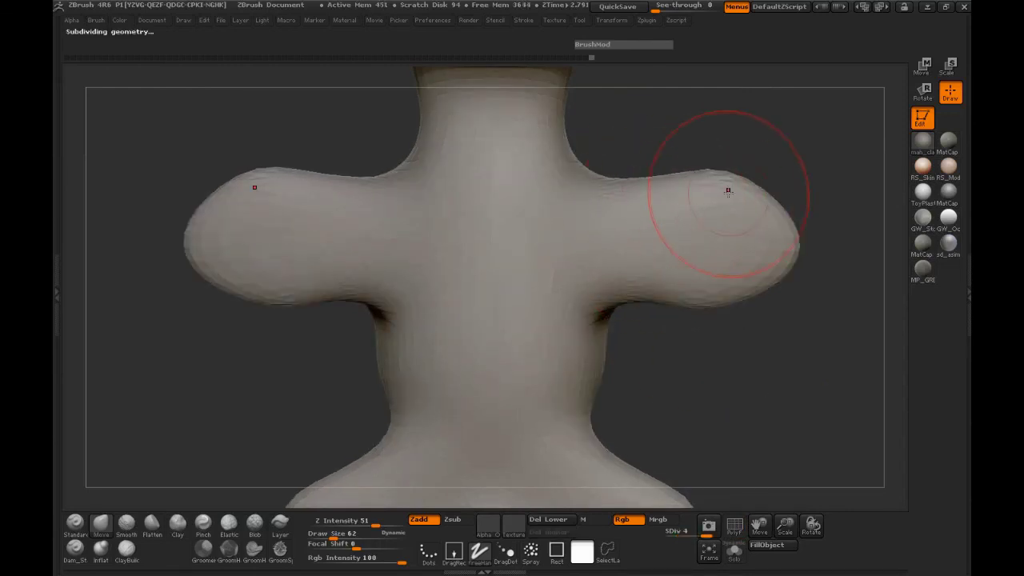
pyautogui.moveTo(681, 200)
pyautogui.keyDown('shift'); pyautogui.mouseDown()
pyautogui.moveTo(693, 187)
pyautogui.moveTo(735, 290)
pyautogui.moveTo(636, 340)
pyautogui.moveTo(552, 348)
pyautogui.moveTo(421, 215)
pyautogui.moveTo(430, 194)
pyautogui.moveTo(553, 237)
pyautogui.moveTo(541, 178)
pyautogui.moveTo(690, 268)
pyautogui.mouseUp(); pyautogui.keyUp('shift')
# Refine the rear flippers and their transition into the waist with the Move brush.
pyautogui.moveTo(565, 329)
pyautogui.mouseDown()
pyautogui.moveTo(572, 300)
pyautogui.moveTo(604, 329)
pyautogui.mouseUp()
pyautogui.moveTo(605, 383); pyautogui.dragTo(668, 409)
pyautogui.moveTo(537, 294); pyautogui.dragTo(511, 320)
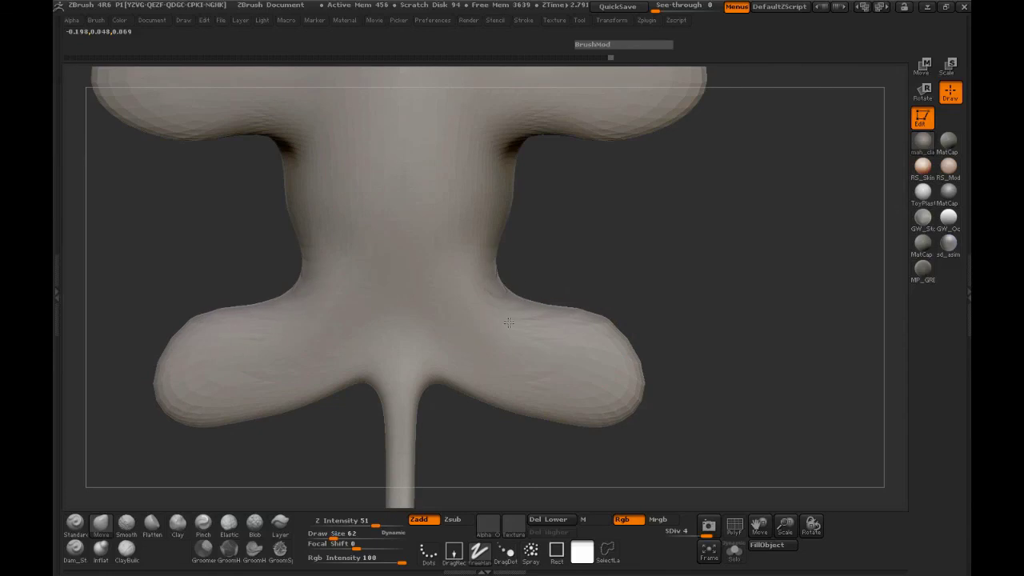
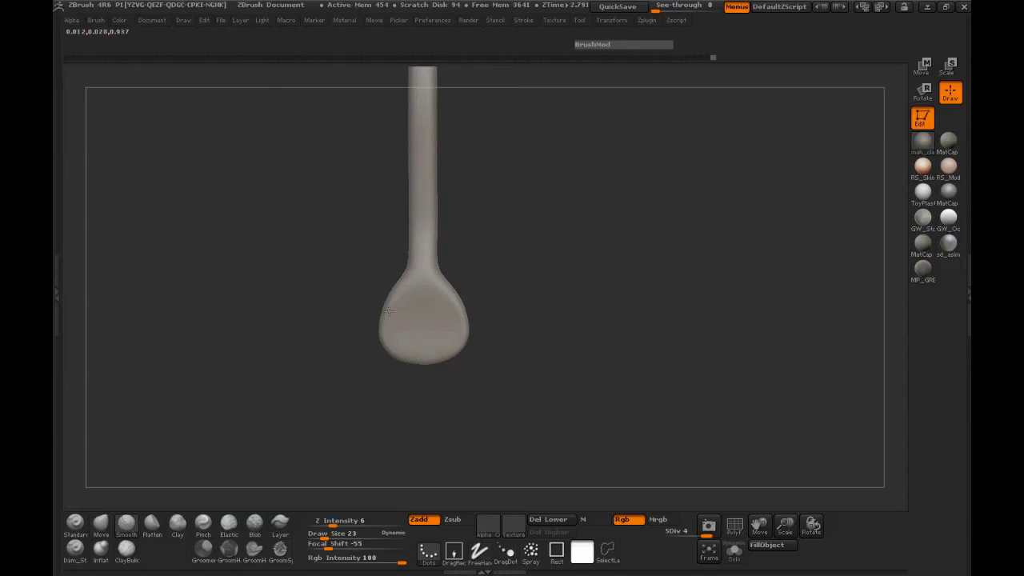
# Examine the whole creature's proportions from the front, side and rear, including the flippers and tail.
pyautogui.keyDown('shift'); pyautogui.moveTo(310, 328); pyautogui.dragTo(372, 256); pyautogui.keyUp('shift')
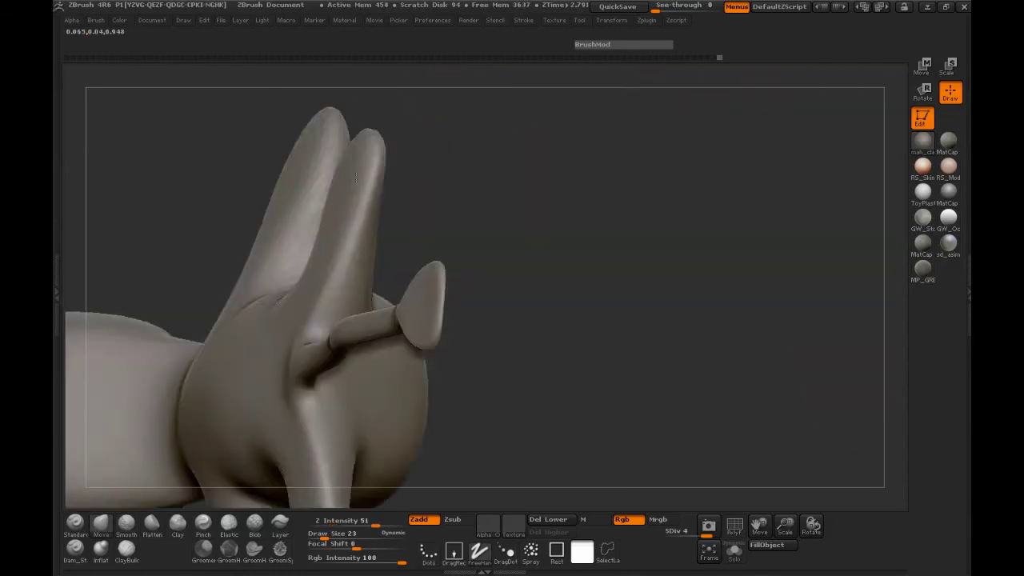
pyautogui.keyDown('shift'); pyautogui.moveTo(372, 256); pyautogui.dragTo(399, 228); pyautogui.keyUp('shift')
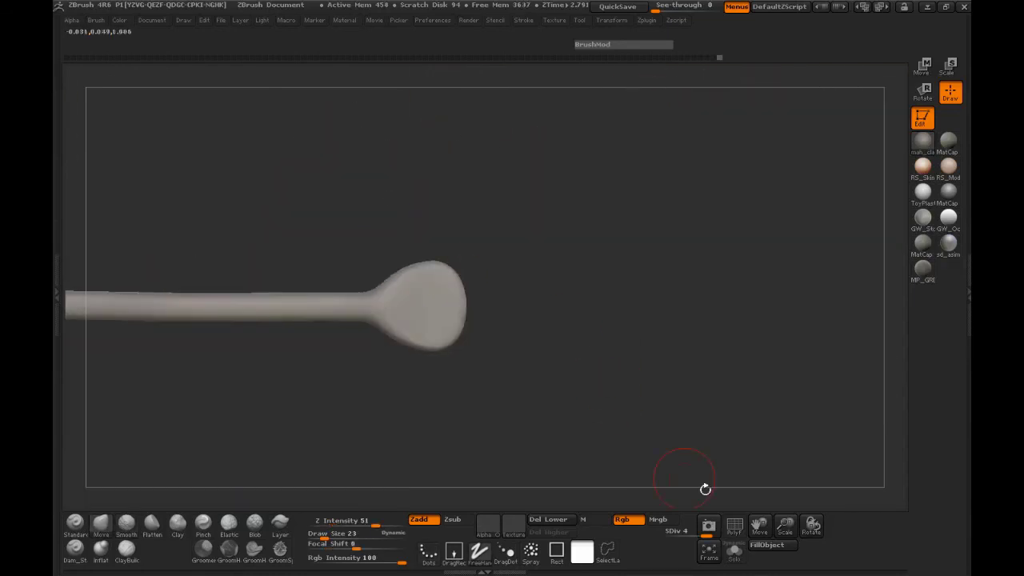
pyautogui.moveTo(785, 525); pyautogui.dragTo(748, 480)
pyautogui.keyDown('alt'); pyautogui.moveTo(477, 393); pyautogui.dragTo(697, 391); pyautogui.keyUp('alt')
pyautogui.moveTo(569, 373); pyautogui.dragTo(546, 343)
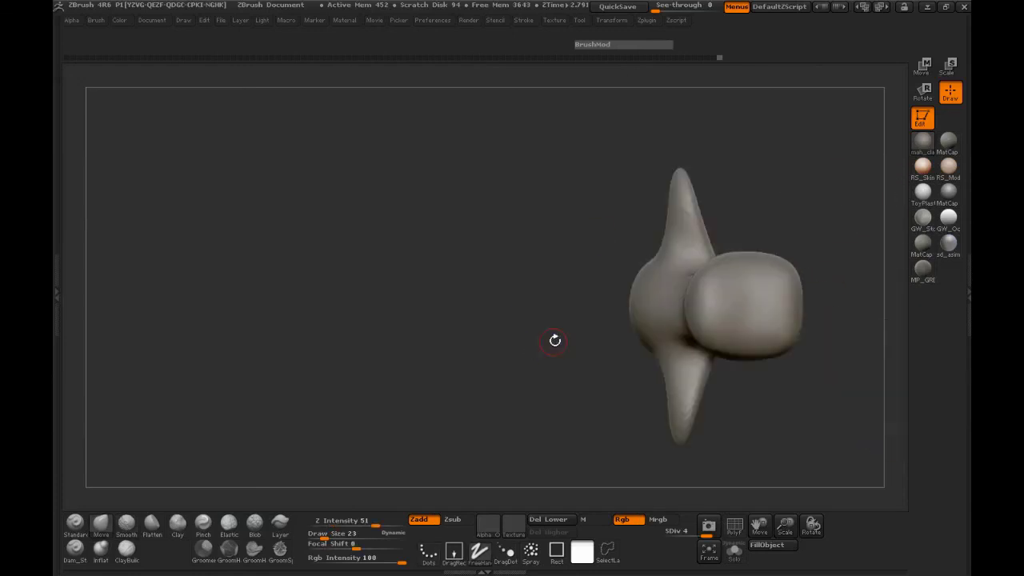
pyautogui.keyDown('alt'); pyautogui.moveTo(531, 296); pyautogui.dragTo(400, 246); pyautogui.keyUp('alt')
pyautogui.moveTo(473, 279); pyautogui.dragTo(338, 240)
pyautogui.moveTo(340, 311); pyautogui.dragTo(603, 342)
pyautogui.moveTo(455, 367); pyautogui.dragTo(535, 372)
pyautogui.moveTo(474, 378); pyautogui.dragTo(559, 377)
pyautogui.keyDown('alt'); pyautogui.moveTo(559, 376); pyautogui.dragTo(400, 372); pyautogui.keyUp('alt')
pyautogui.moveTo(401, 373); pyautogui.dragTo(625, 375)
pyautogui.keyDown('alt'); pyautogui.moveTo(687, 372); pyautogui.dragTo(288, 366); pyautogui.keyUp('alt')
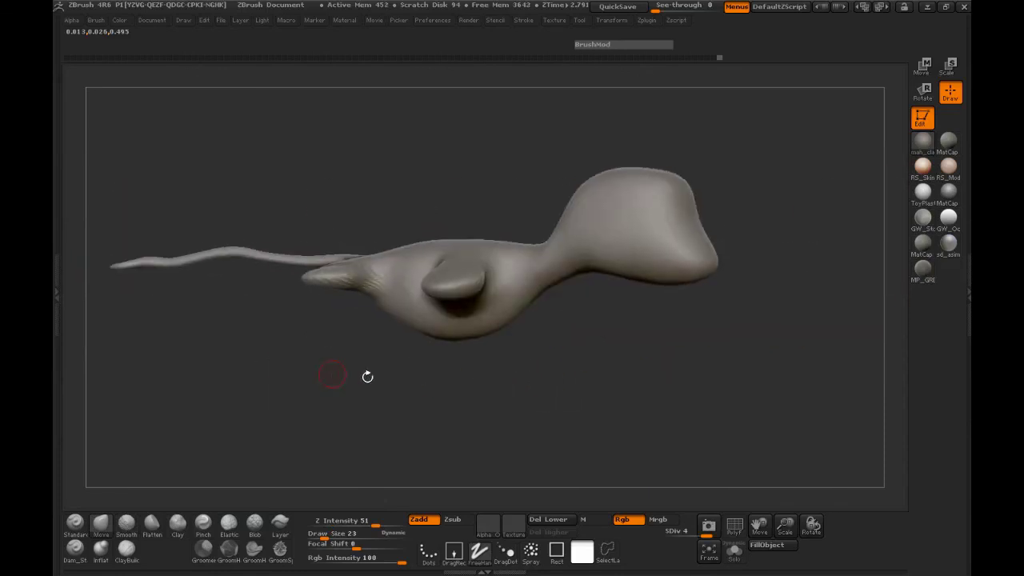
pyautogui.moveTo(560, 379); pyautogui.dragTo(582, 378)
# Enlarge the Move brush to a draw size of 62 and reshape the underside of the head in profile.
pyautogui.press('space')
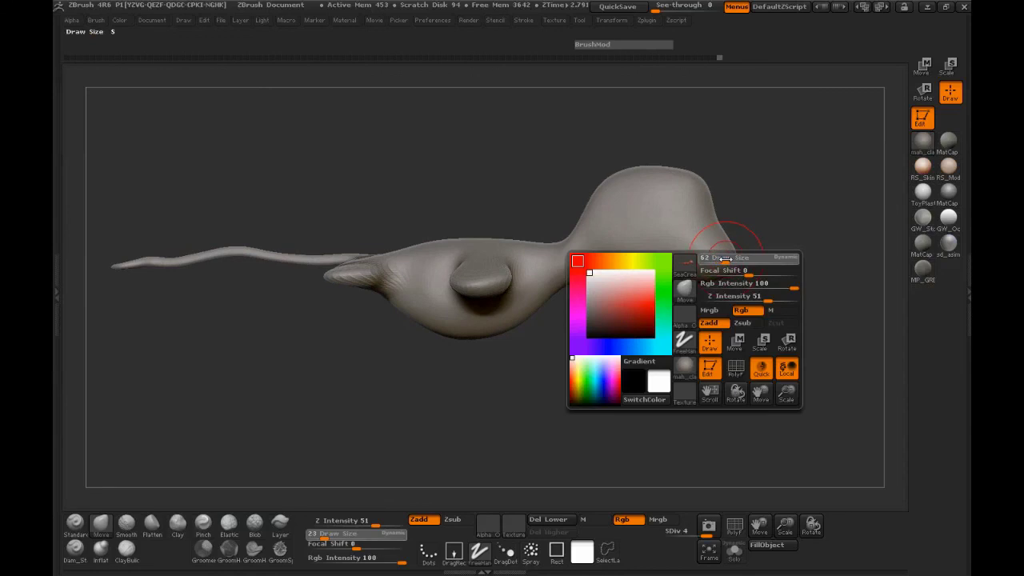
pyautogui.moveTo(723, 269); pyautogui.dragTo(726, 274)
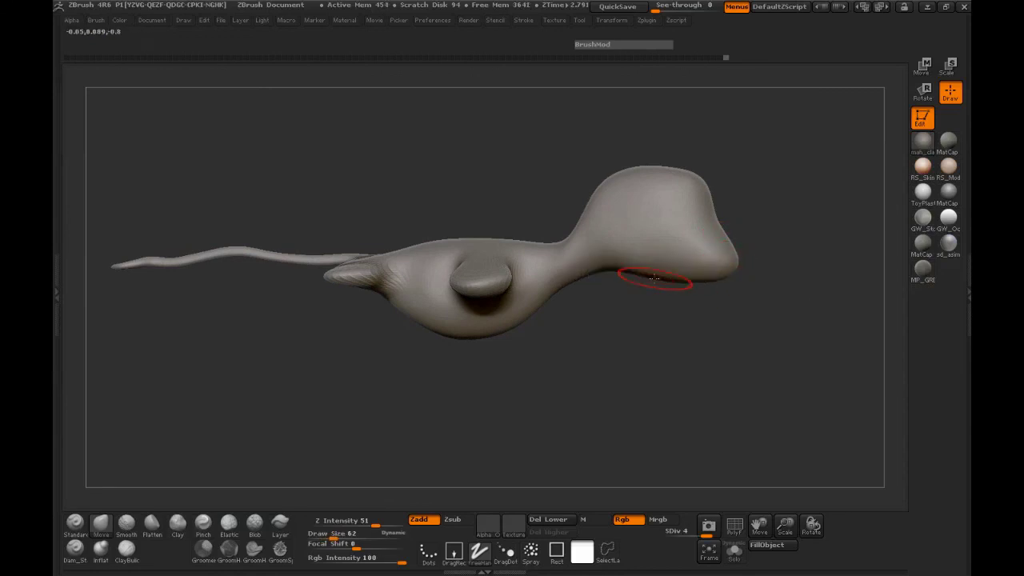
pyautogui.moveTo(676, 283); pyautogui.dragTo(510, 376)
pyautogui.moveTo(574, 354)
pyautogui.mouseDown()
pyautogui.moveTo(553, 388)
pyautogui.moveTo(553, 340)
pyautogui.moveTo(615, 424)
pyautogui.mouseUp()
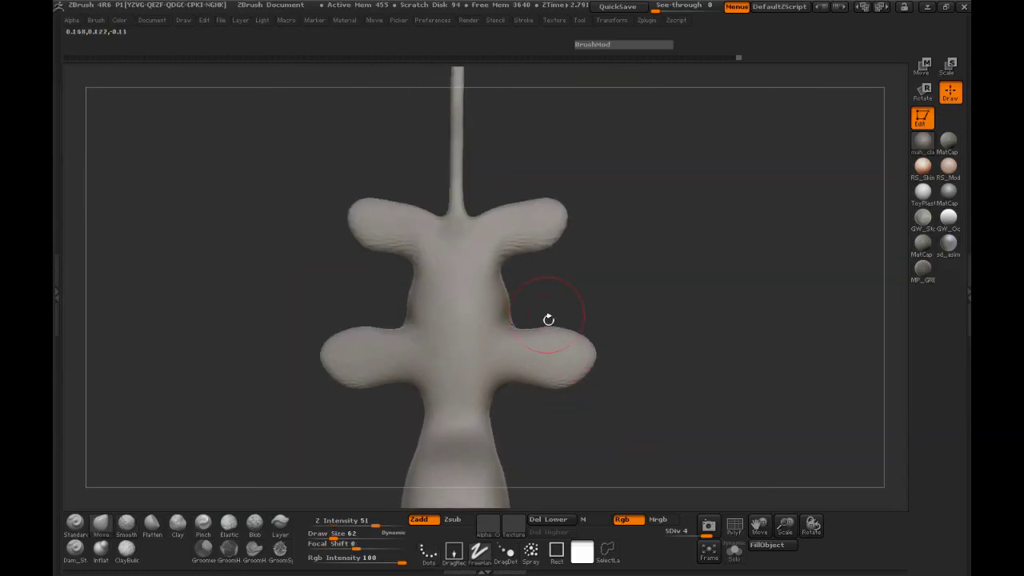
# Reduce the draw size to 52 and smooth the creases where the rear and front flippers join the body.
pyautogui.moveTo(784, 524); pyautogui.dragTo(868, 527)
pyautogui.press('space')
pyautogui.moveTo(510, 310)
pyautogui.mouseDown()
pyautogui.moveTo(391, 281)
pyautogui.moveTo(400, 273)
pyautogui.moveTo(391, 349)
pyautogui.moveTo(409, 284)
pyautogui.moveTo(391, 360)
pyautogui.moveTo(458, 330)
pyautogui.moveTo(601, 373)
pyautogui.moveTo(678, 411)
pyautogui.mouseUp()
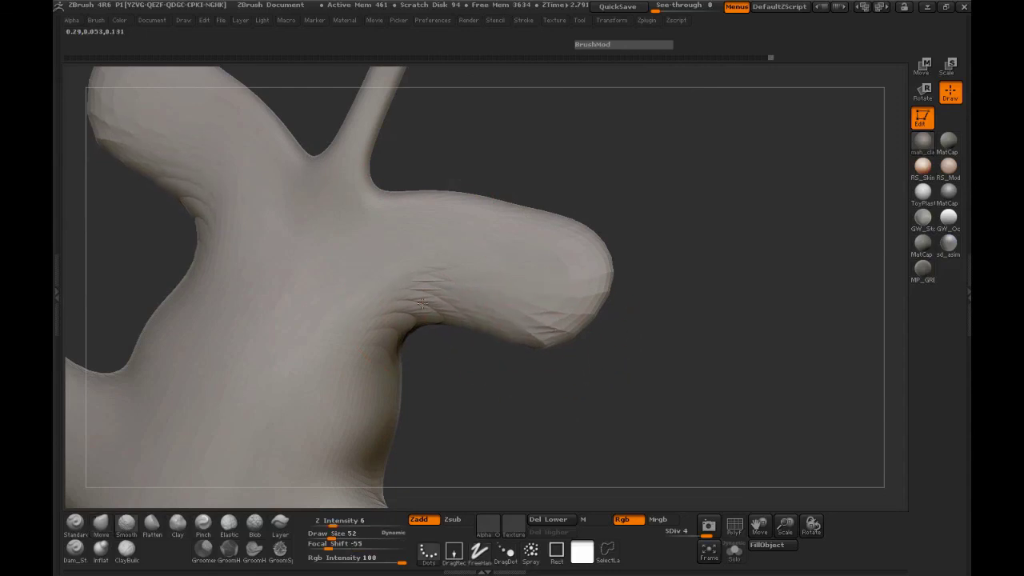
pyautogui.moveTo(649, 364)
pyautogui.mouseDown()
pyautogui.moveTo(475, 391)
pyautogui.moveTo(296, 329)
pyautogui.moveTo(525, 320)
pyautogui.moveTo(702, 286)
pyautogui.mouseUp()
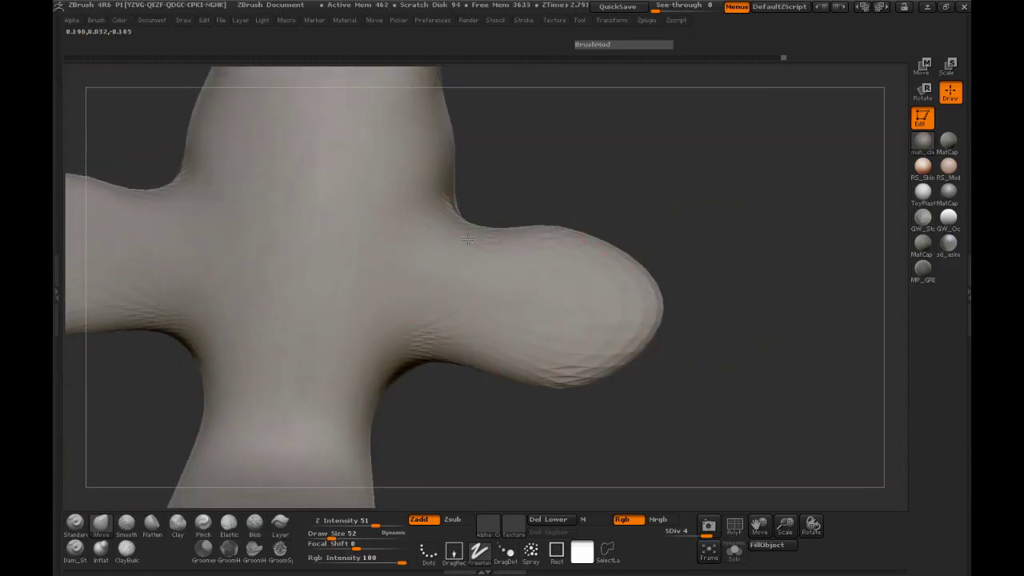
pyautogui.moveTo(524, 190)
pyautogui.mouseDown()
pyautogui.moveTo(341, 171)
pyautogui.moveTo(421, 304)
pyautogui.mouseUp()
pyautogui.keyDown('shift'); pyautogui.moveTo(504, 232); pyautogui.dragTo(549, 192); pyautogui.keyUp('shift')
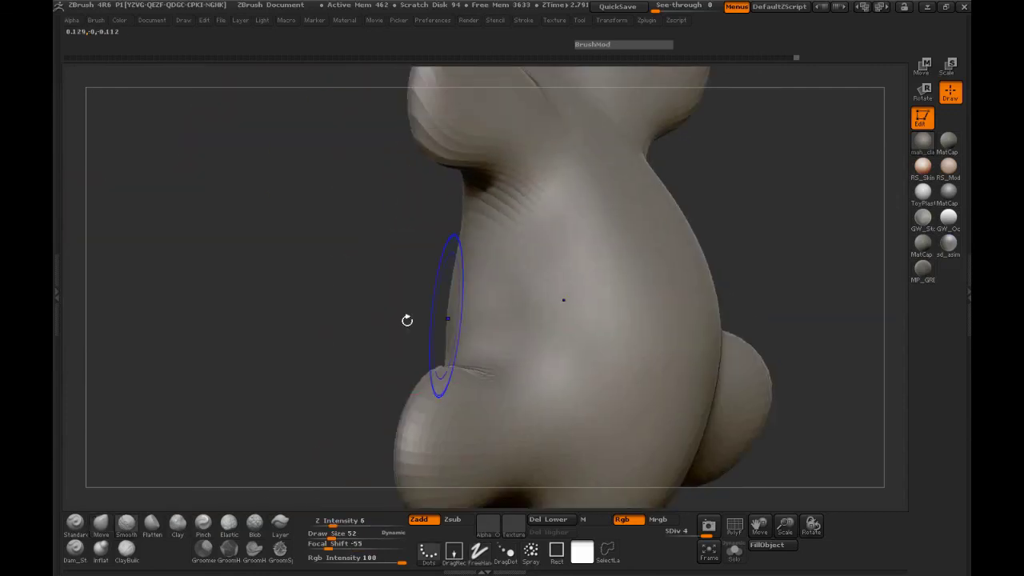
# Reshape the sides of the waist between the front and rear flippers with the Move brush.
pyautogui.moveTo(240, 352); pyautogui.dragTo(338, 363)
pyautogui.moveTo(268, 439); pyautogui.dragTo(360, 398)
pyautogui.moveTo(561, 278); pyautogui.dragTo(577, 284)
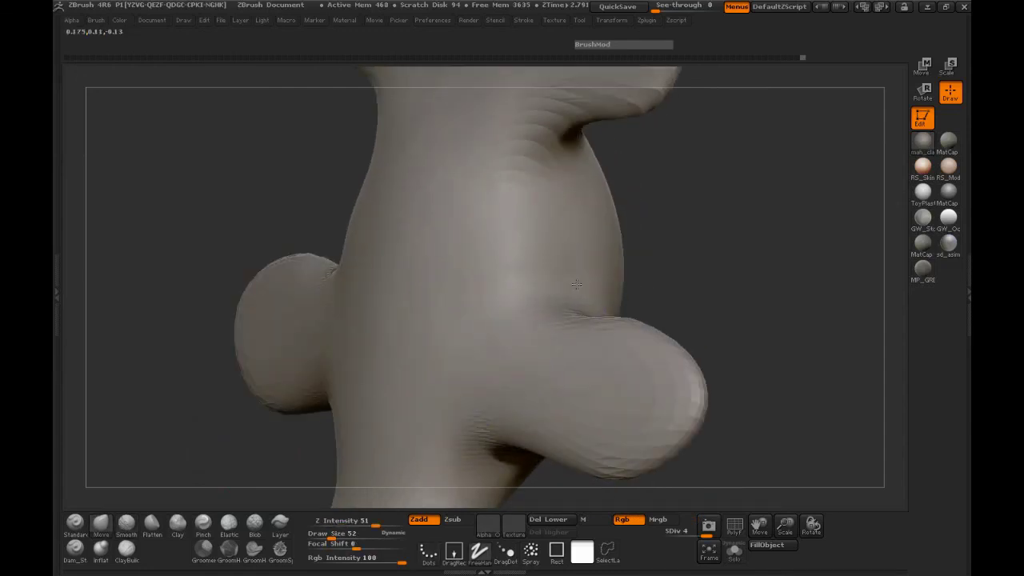
pyautogui.moveTo(664, 287); pyautogui.dragTo(550, 280)
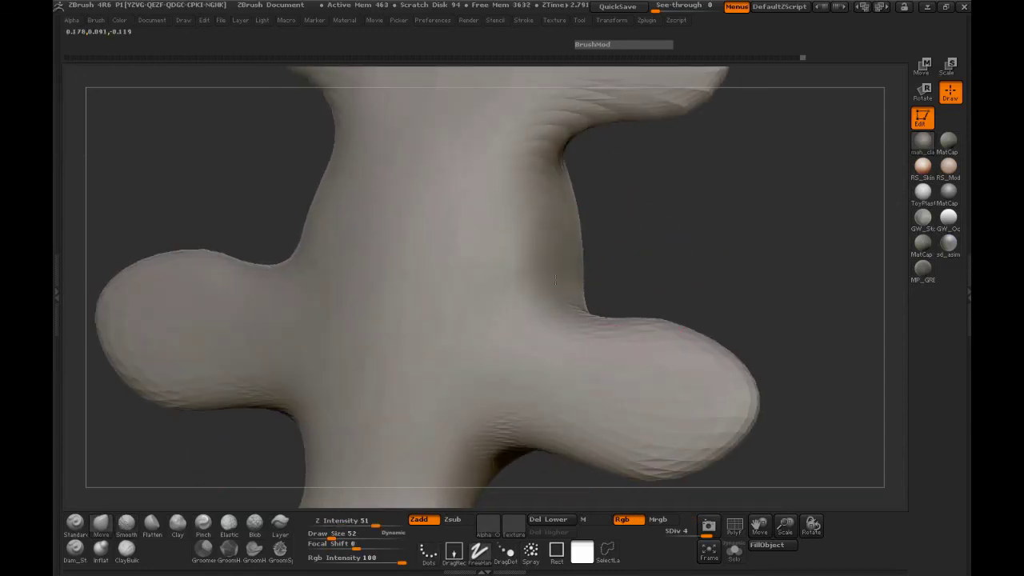
pyautogui.moveTo(639, 287); pyautogui.dragTo(680, 292)
# Set the Move brush's draw size to 93 and reshape the front flippers' base where it meets the belly.
pyautogui.moveTo(804, 462)
pyautogui.mouseDown()
pyautogui.moveTo(793, 304)
pyautogui.moveTo(800, 232)
pyautogui.moveTo(784, 291)
pyautogui.moveTo(750, 243)
pyautogui.moveTo(703, 245)
pyautogui.moveTo(695, 274)
pyautogui.moveTo(674, 280)
pyautogui.mouseUp()
pyautogui.press('space')
pyautogui.moveTo(567, 233); pyautogui.dragTo(576, 232)
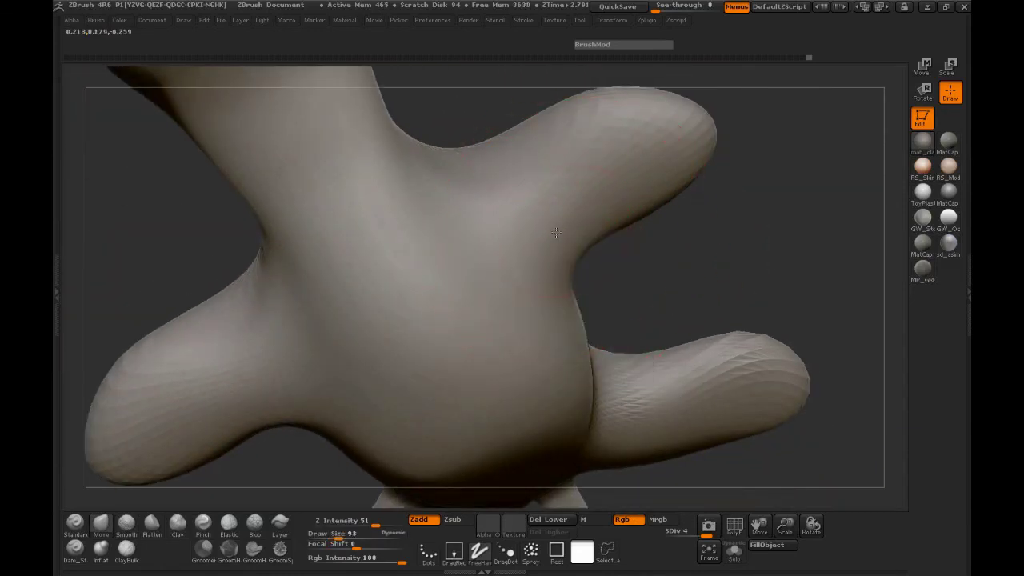
pyautogui.moveTo(618, 257)
pyautogui.mouseDown()
pyautogui.moveTo(635, 256)
pyautogui.moveTo(560, 259)
pyautogui.moveTo(457, 296)
pyautogui.moveTo(455, 339)
pyautogui.mouseUp()
pyautogui.moveTo(345, 297)
pyautogui.mouseDown()
pyautogui.moveTo(464, 320)
pyautogui.moveTo(738, 482)
pyautogui.mouseUp()
pyautogui.moveTo(786, 524)
pyautogui.mouseDown()
pyautogui.moveTo(692, 351)
pyautogui.moveTo(757, 391)
pyautogui.moveTo(798, 322)
pyautogui.mouseUp()
pyautogui.moveTo(462, 377)
pyautogui.mouseDown()
pyautogui.moveTo(620, 392)
pyautogui.moveTo(738, 448)
pyautogui.moveTo(728, 450)
pyautogui.moveTo(693, 402)
pyautogui.moveTo(478, 408)
pyautogui.mouseUp()
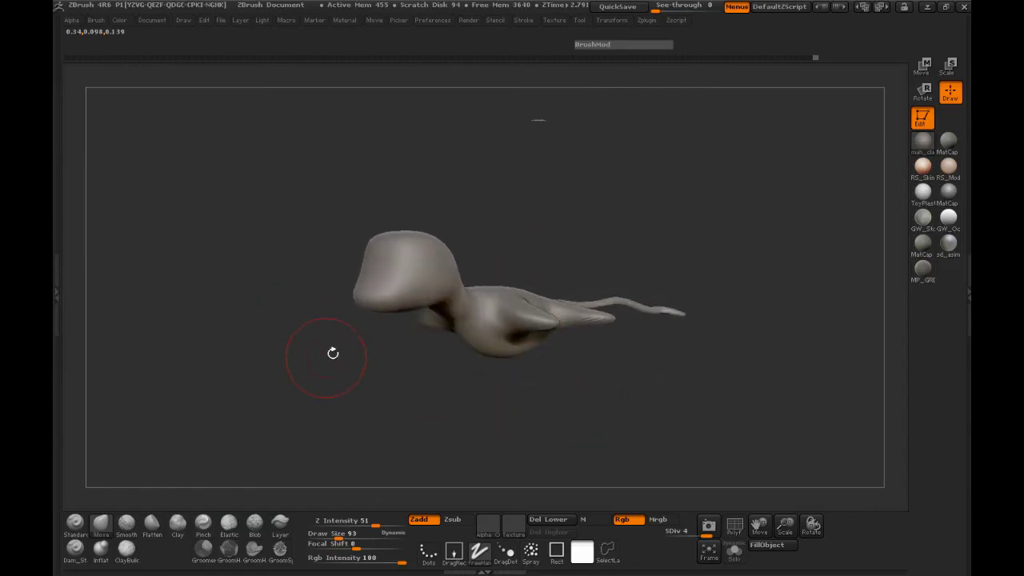
pyautogui.moveTo(392, 398)
pyautogui.mouseDown()
pyautogui.moveTo(507, 402)
pyautogui.moveTo(512, 441)
pyautogui.moveTo(408, 450)
pyautogui.moveTo(350, 407)
pyautogui.moveTo(342, 356)
pyautogui.moveTo(547, 400)
pyautogui.mouseUp()
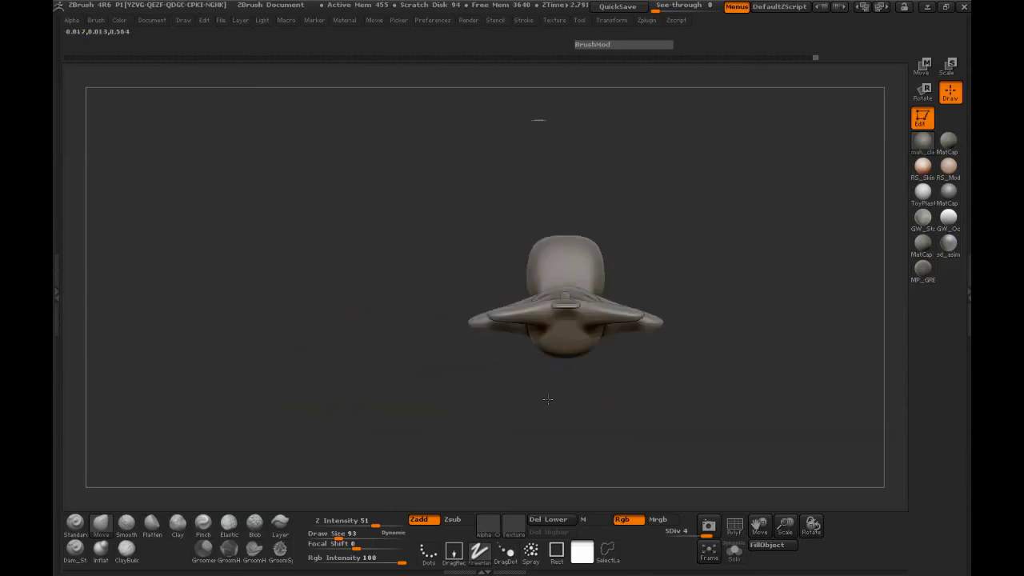